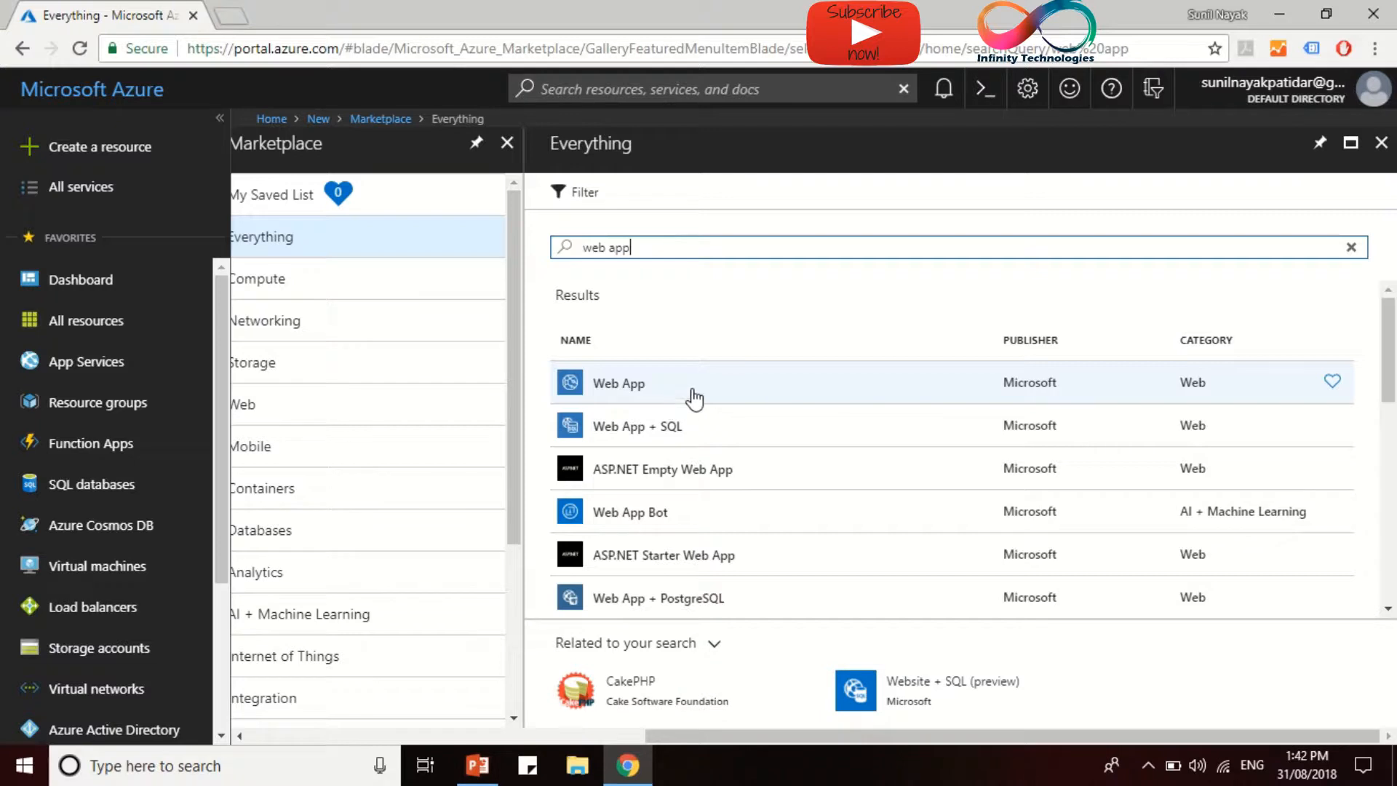
{"action": "left_click", "coordinate": [729, 393]}
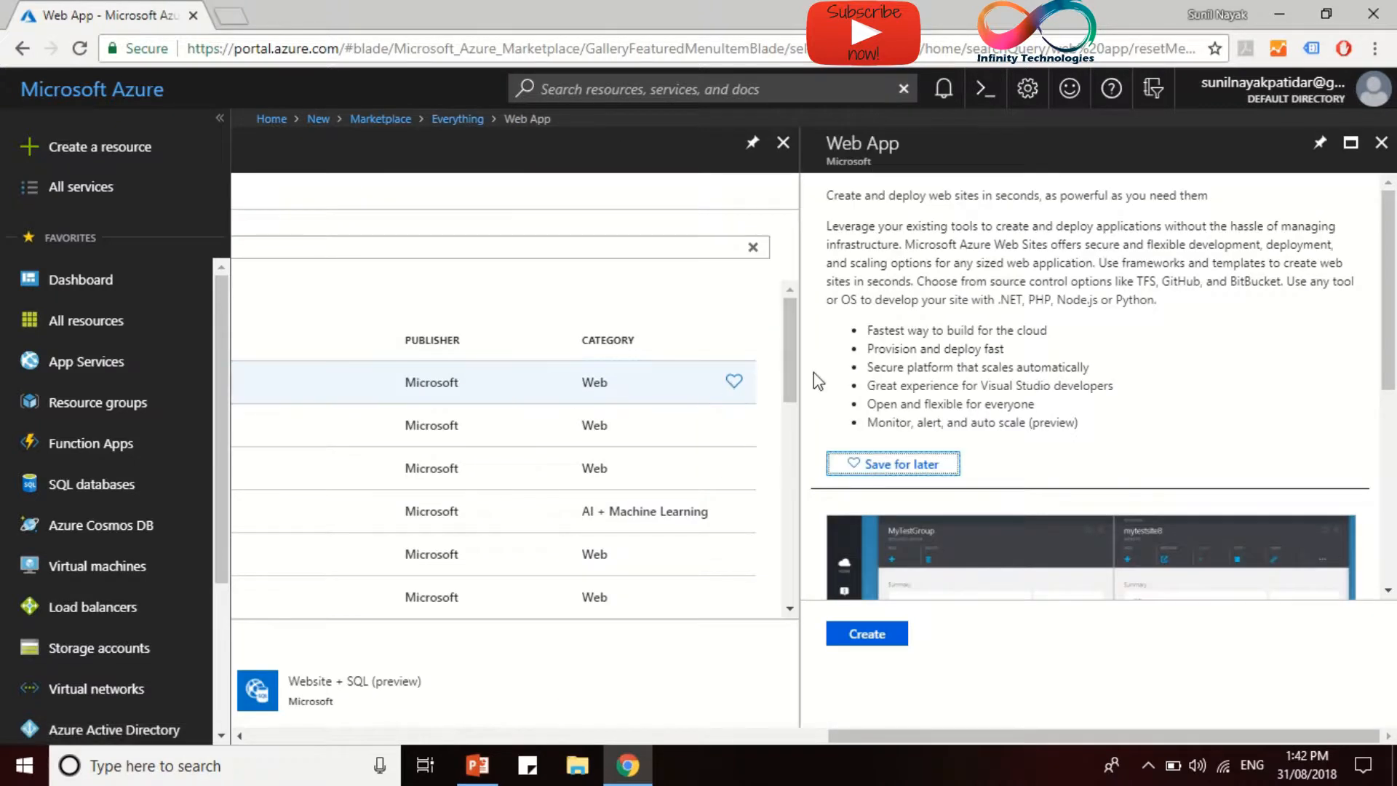
{"action": "left_click", "coordinate": [880, 637]}
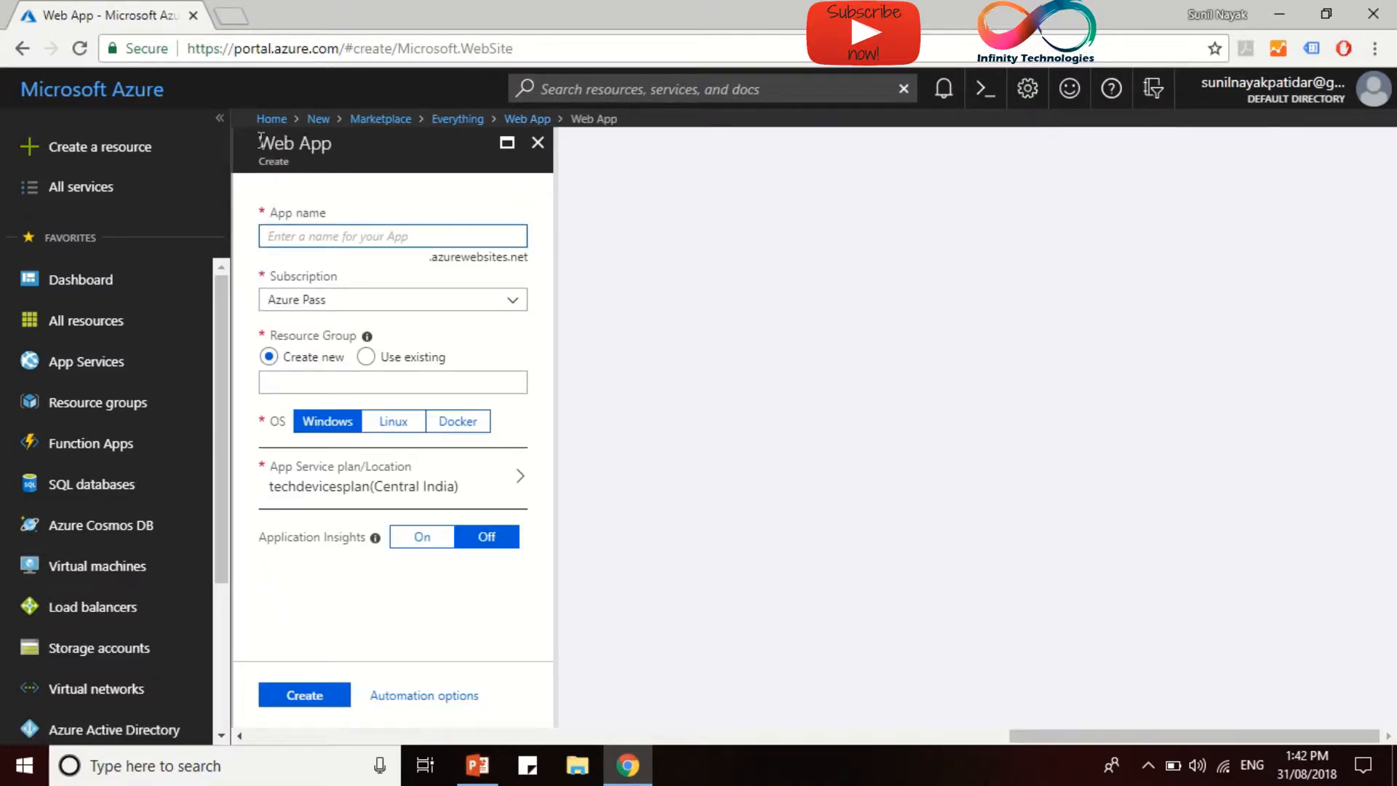
{"action": "left_click", "coordinate": [272, 119]}
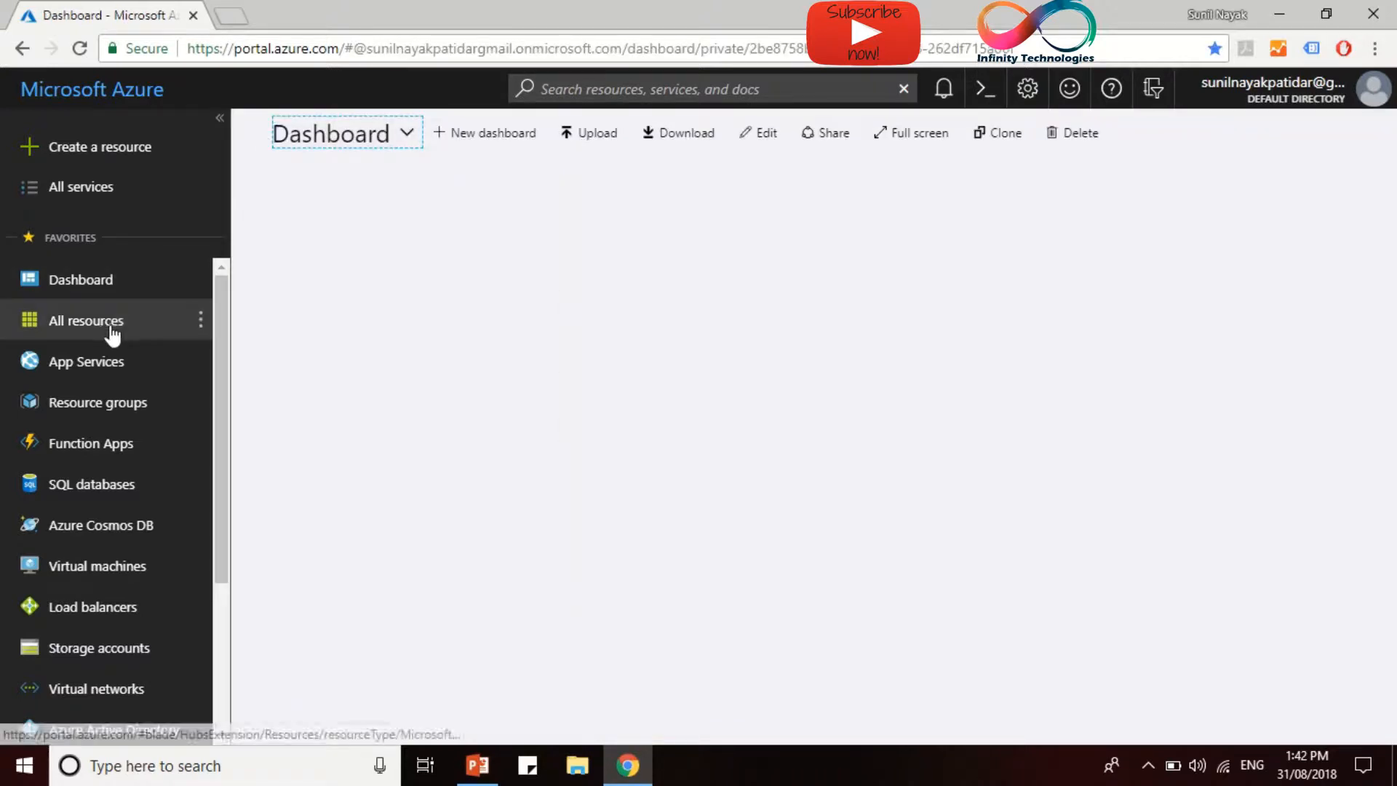
Step: Start creating a new Microsoft Web App from the App Services list
{"action": "left_click", "coordinate": [102, 368]}
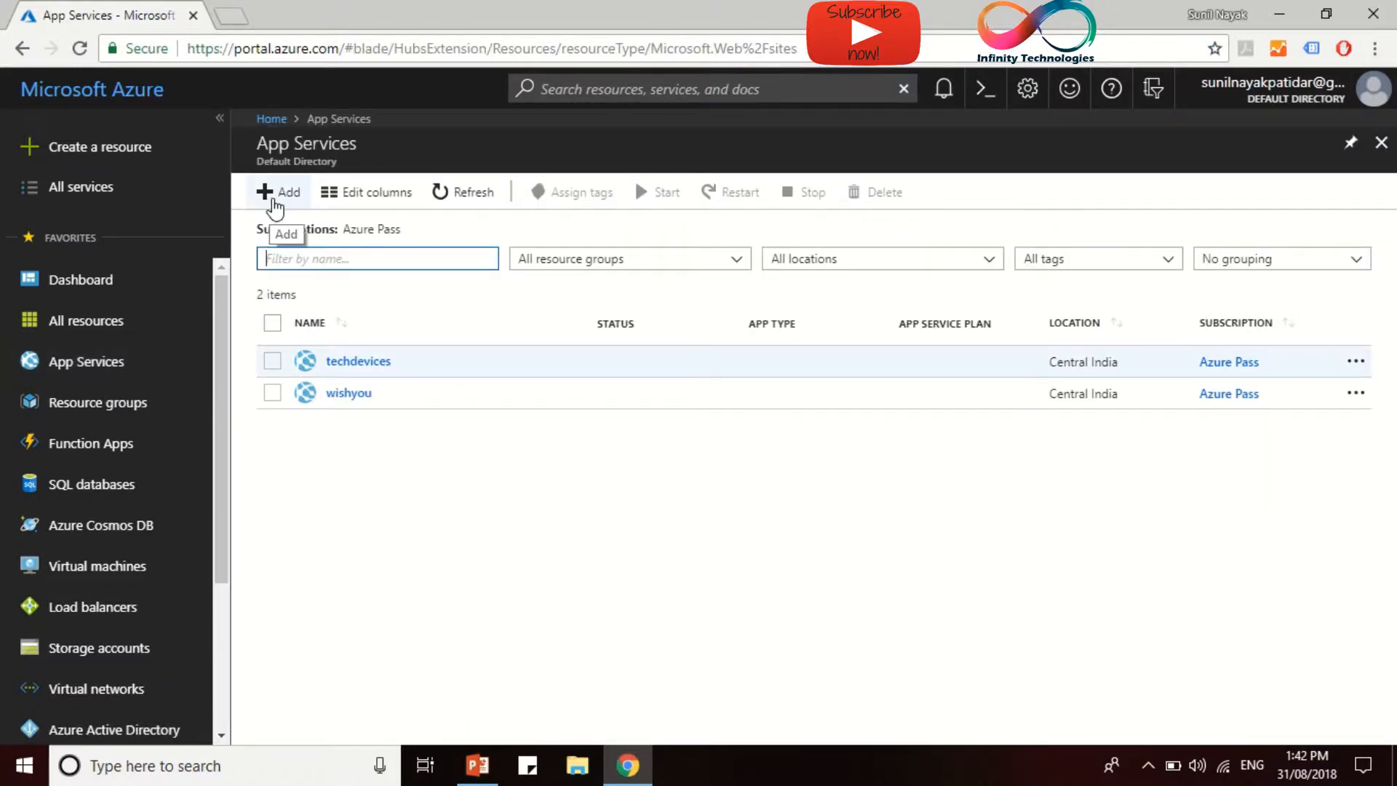
{"action": "left_click", "coordinate": [277, 193]}
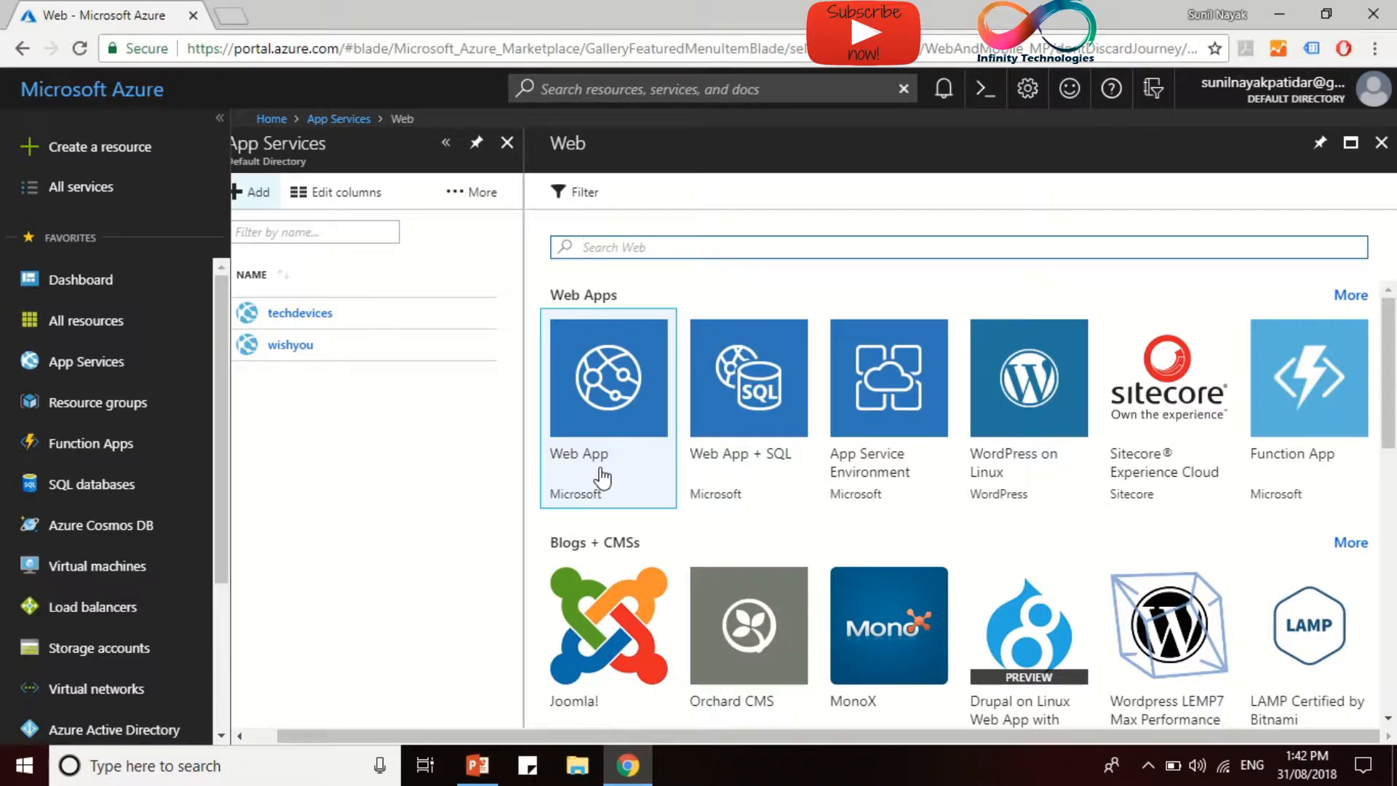
{"action": "left_click", "coordinate": [602, 477]}
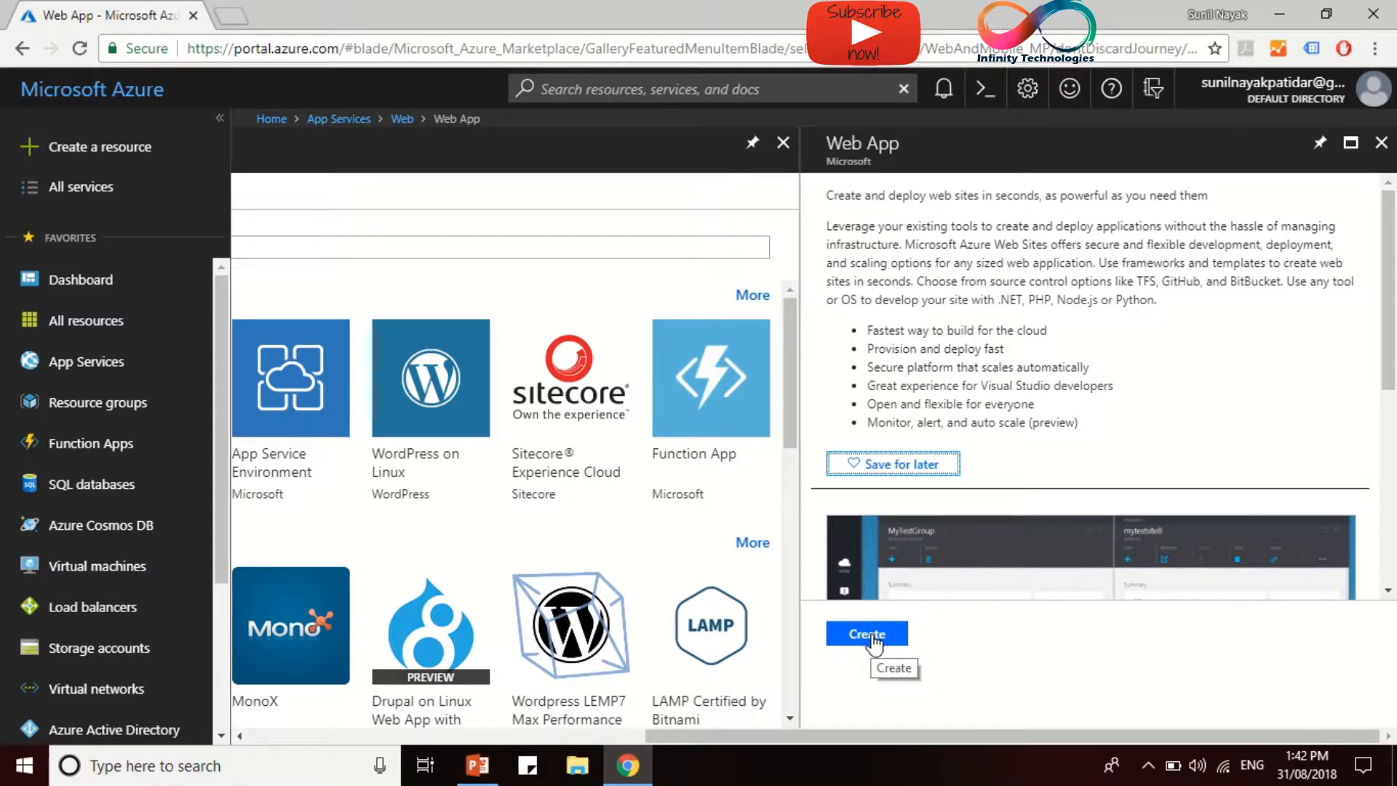
{"action": "left_click", "coordinate": [874, 640]}
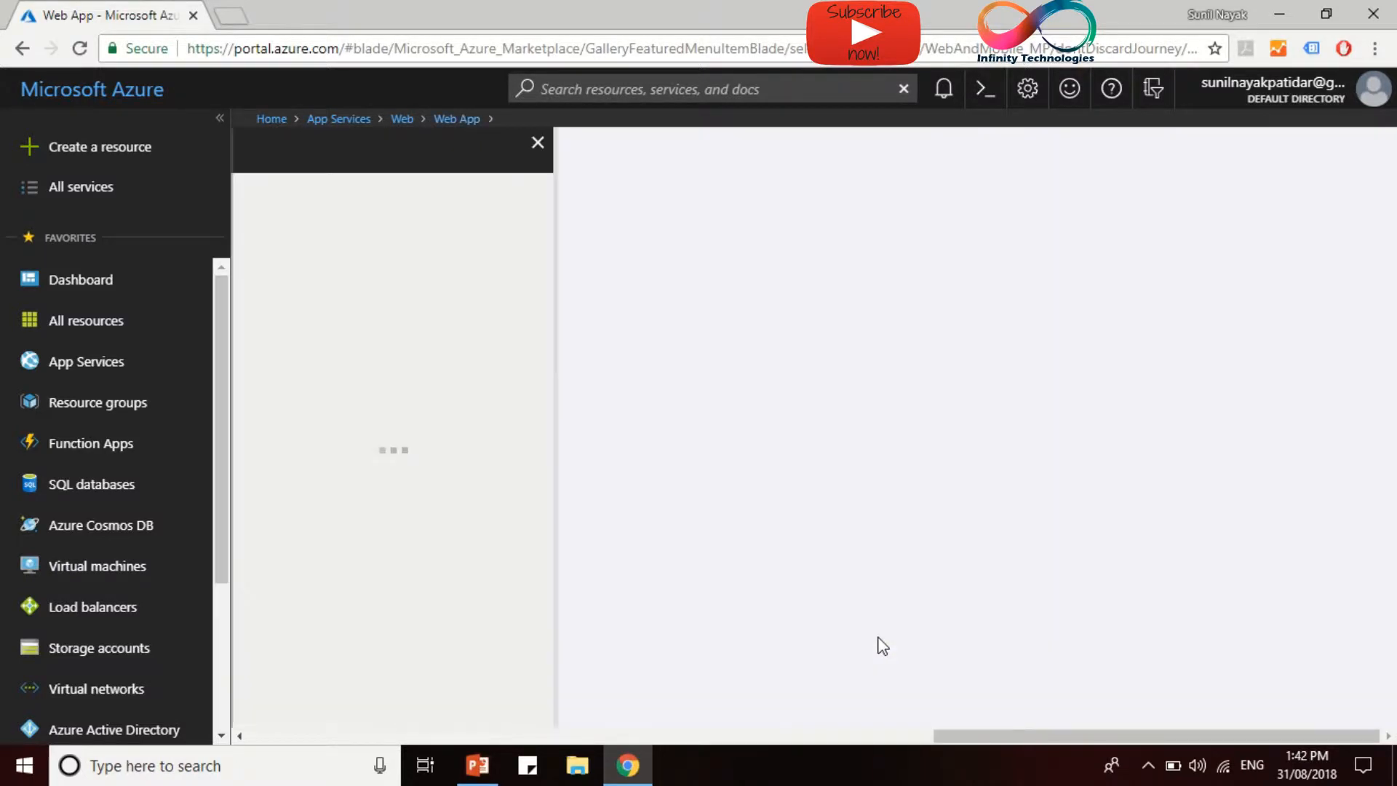
Step: Name the web app infinitytechnologies and select the Azure Pass subscription
{"action": "left_click", "coordinate": [355, 234]}
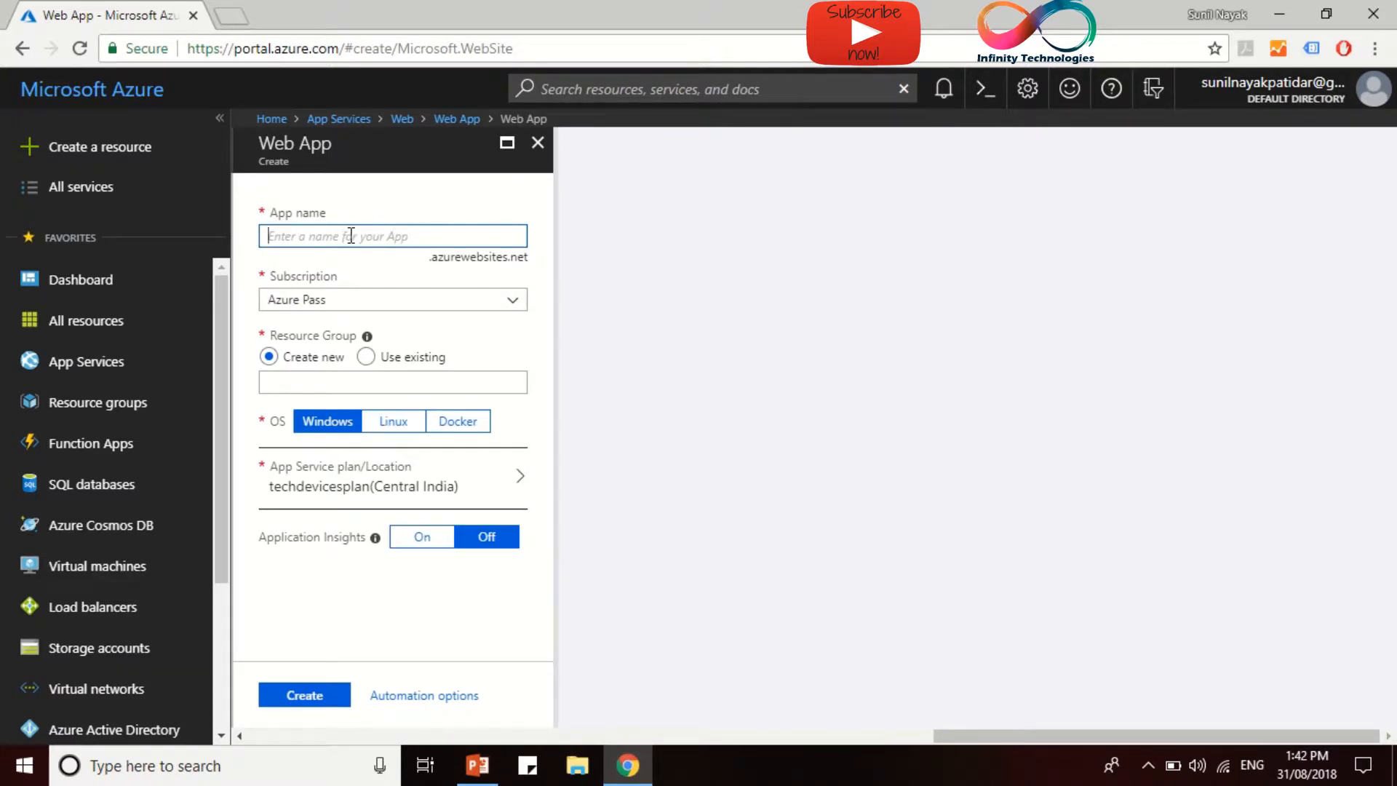
{"action": "type", "text": "inf"}
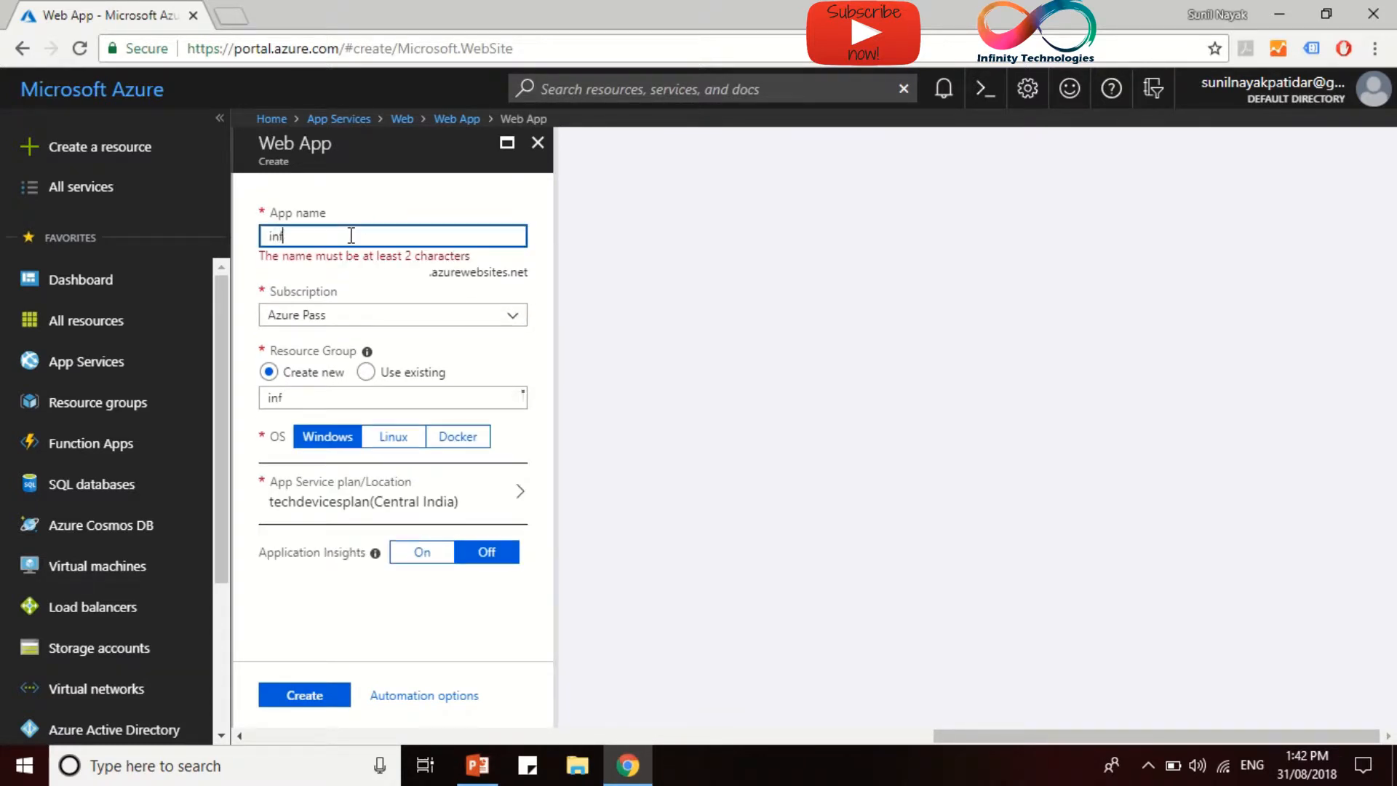
{"action": "type", "text": "inity"}
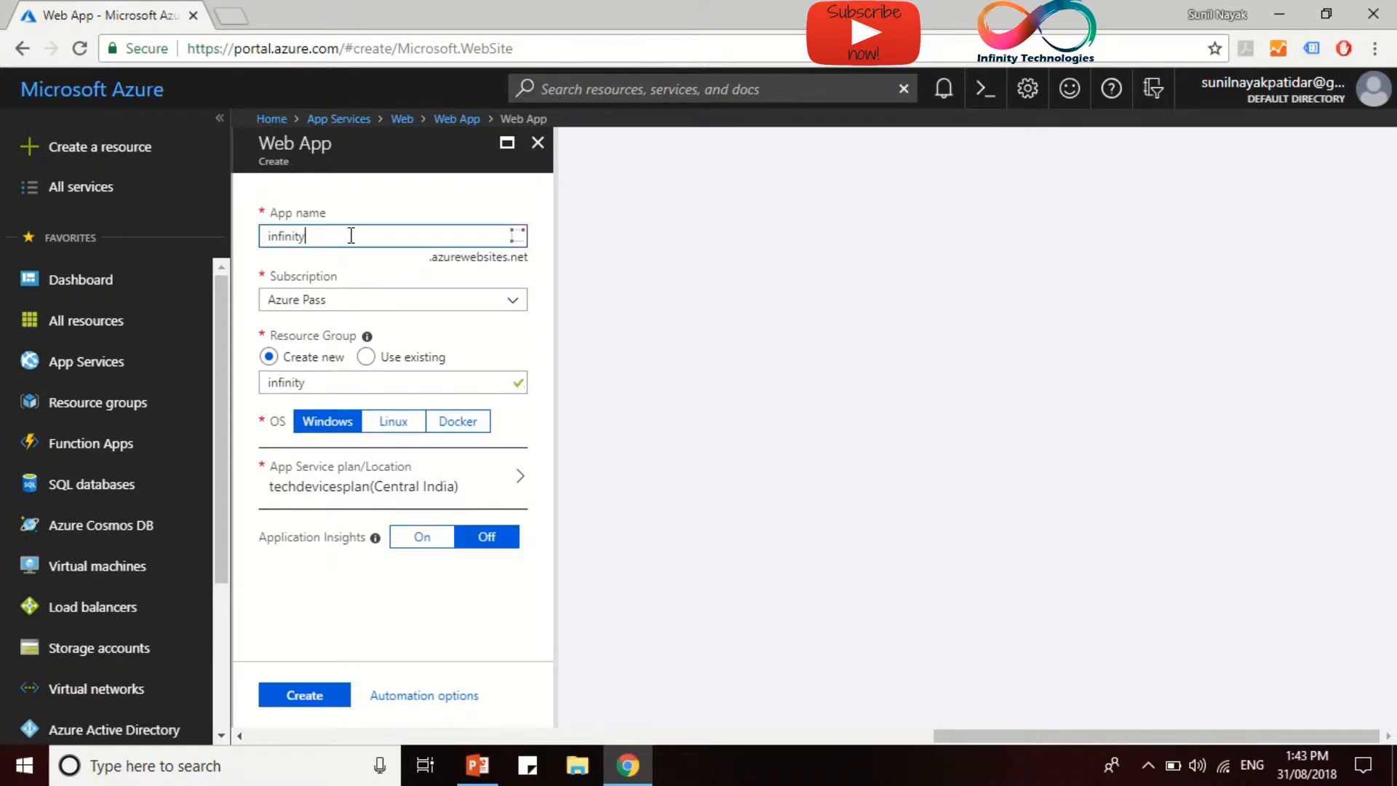
{"action": "type", "text": "technologies"}
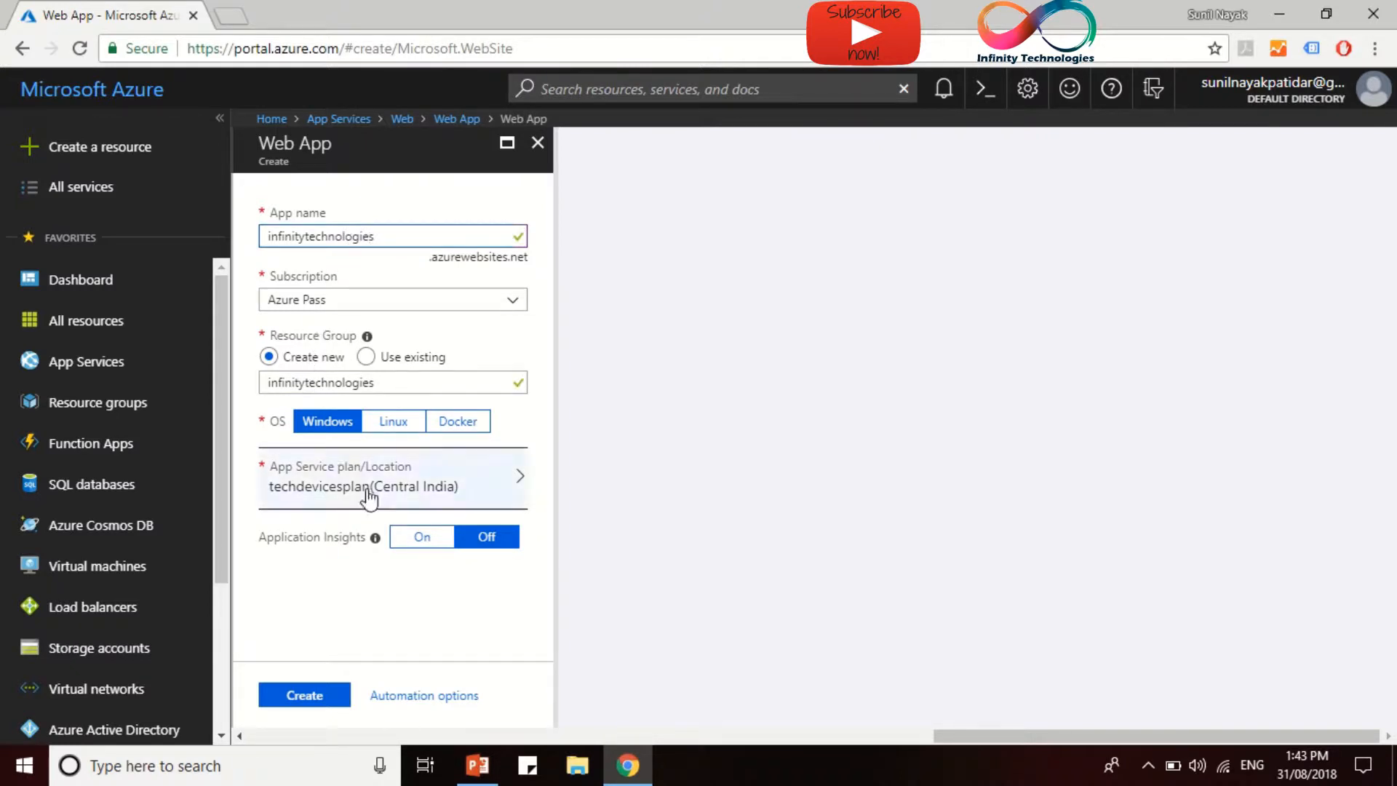
{"action": "left_click", "coordinate": [299, 296]}
{"action": "left_click", "coordinate": [302, 324]}
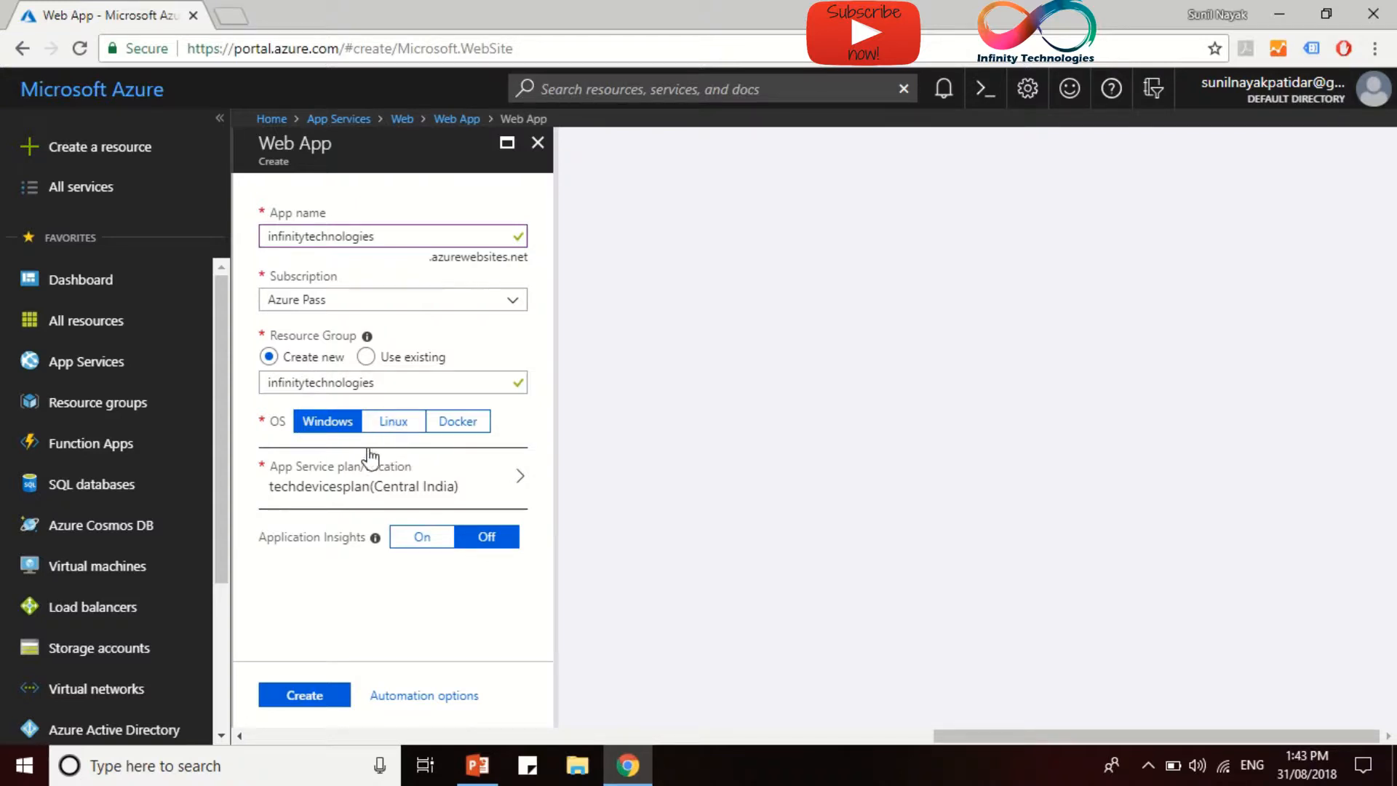
Step: Start a new App Service plan for the web app, named plan1 and located in Central India
{"action": "left_click", "coordinate": [335, 485]}
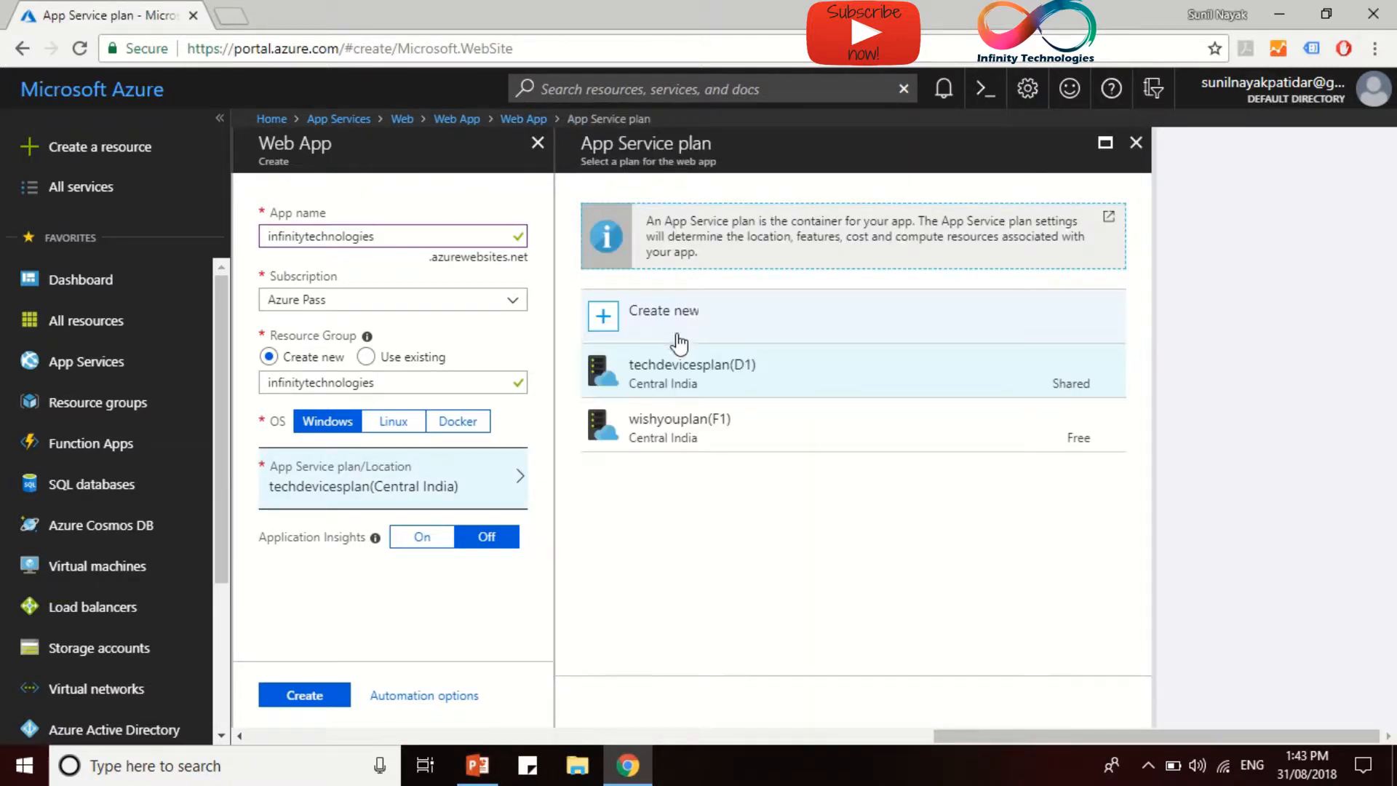
{"action": "left_click", "coordinate": [667, 320]}
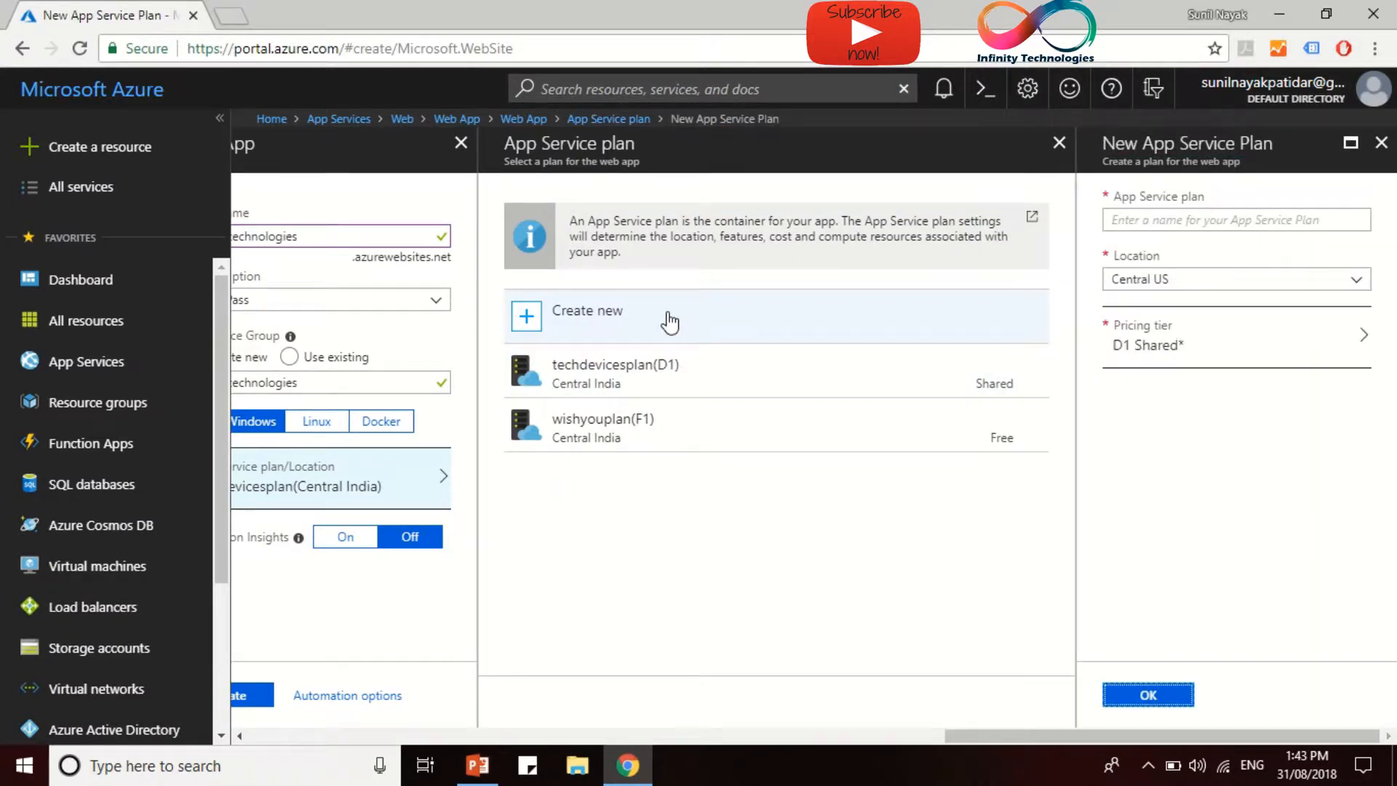
{"action": "left_click", "coordinate": [1156, 221]}
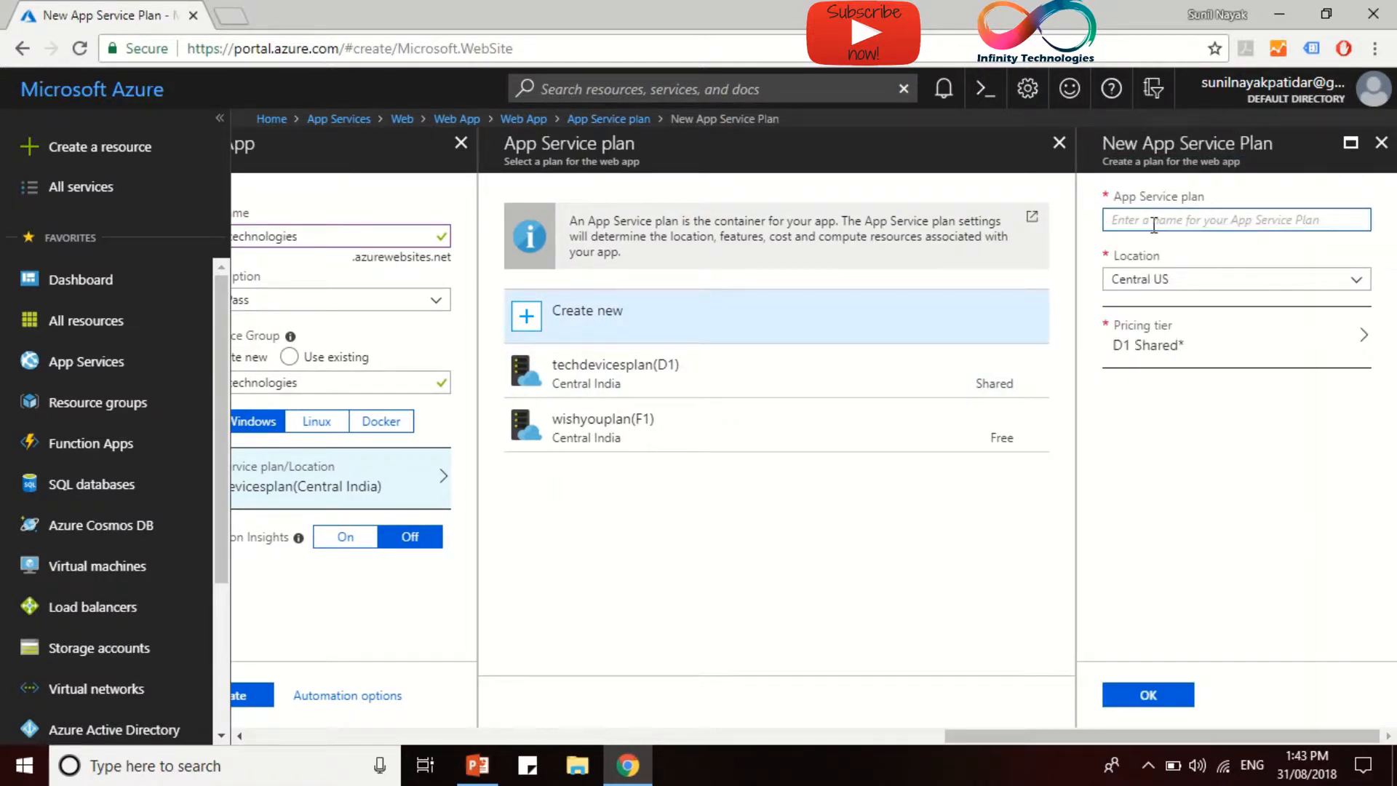
{"action": "type", "text": "plan1"}
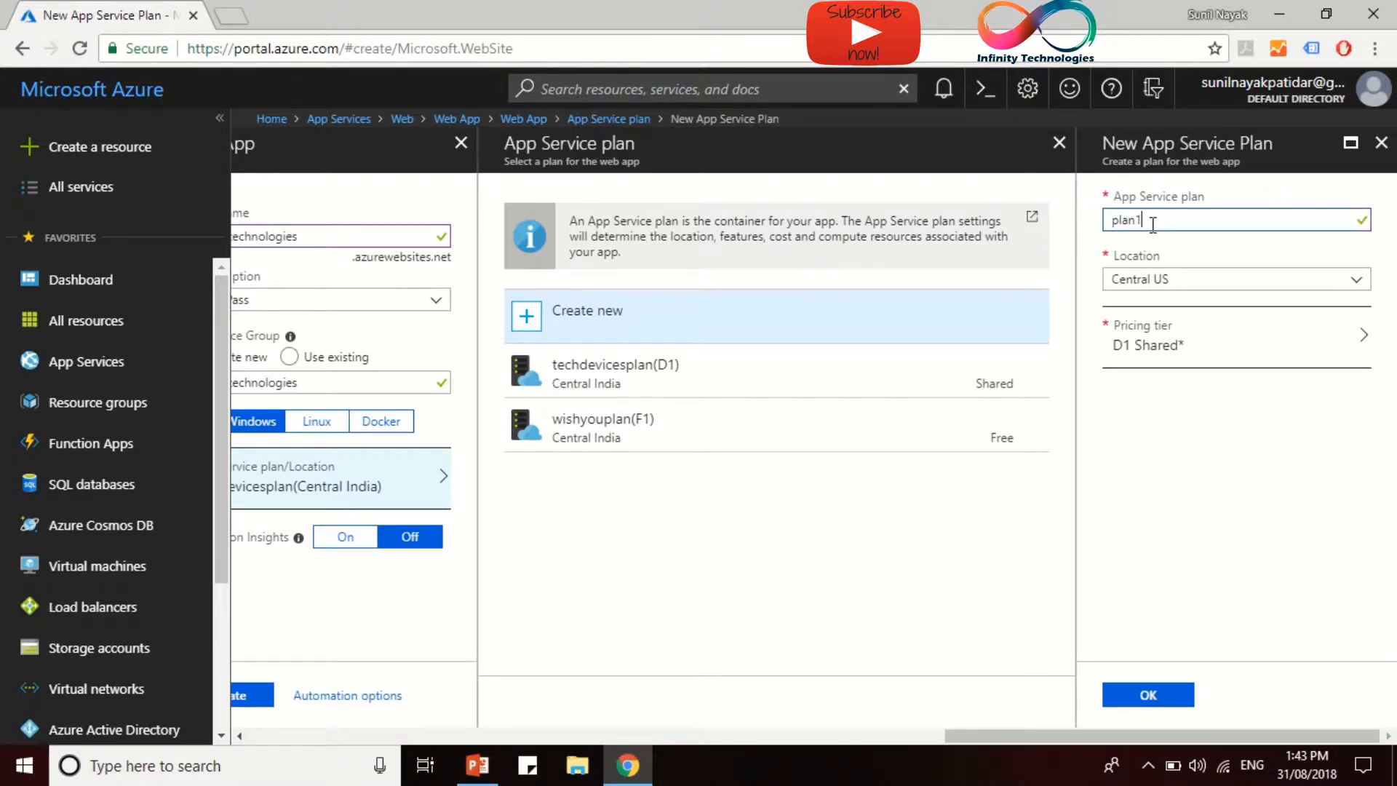
{"action": "left_click", "coordinate": [1163, 282]}
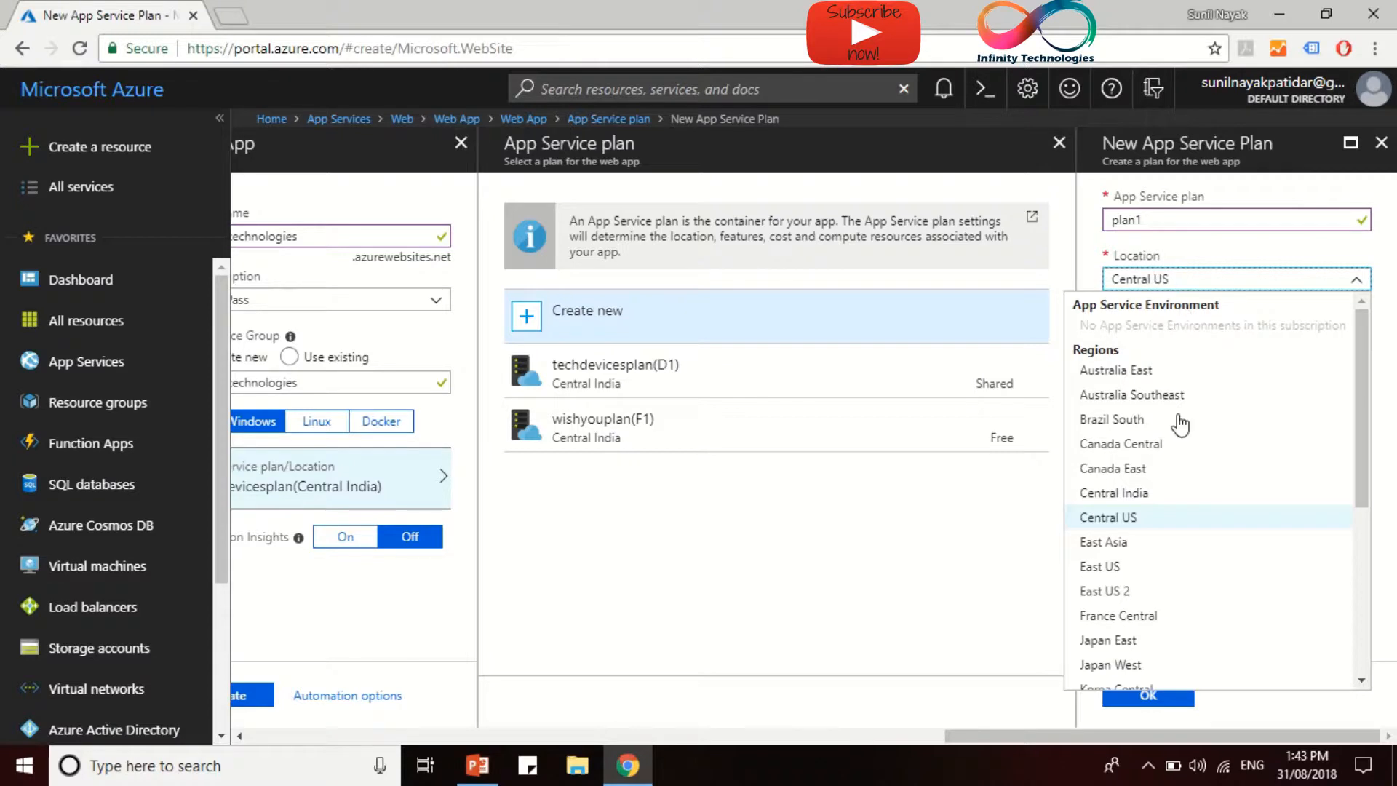
{"action": "left_click", "coordinate": [1150, 496]}
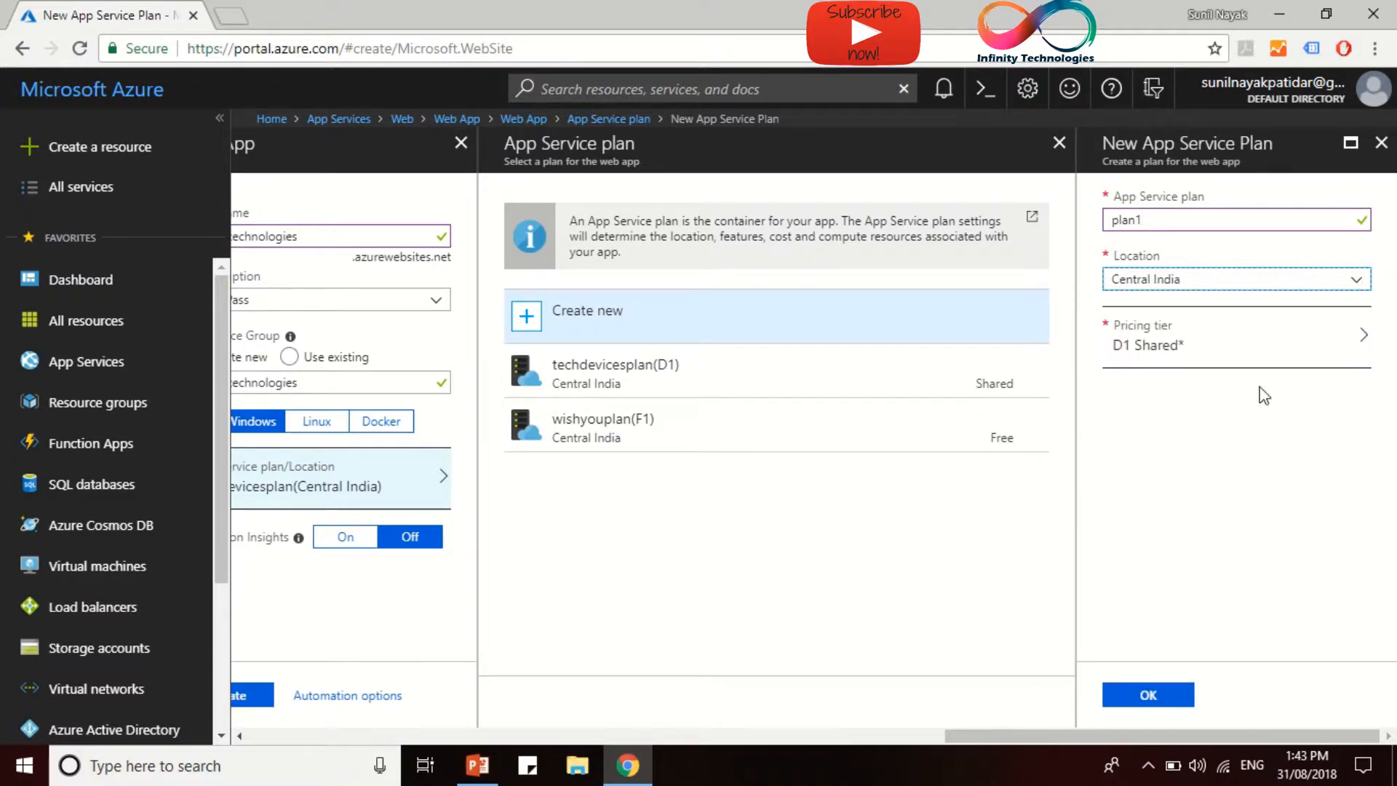
Step: Open the plan's pricing tiers and compare the features of the Dev / Test options F1, D1 and B1
{"action": "left_click", "coordinate": [1193, 351]}
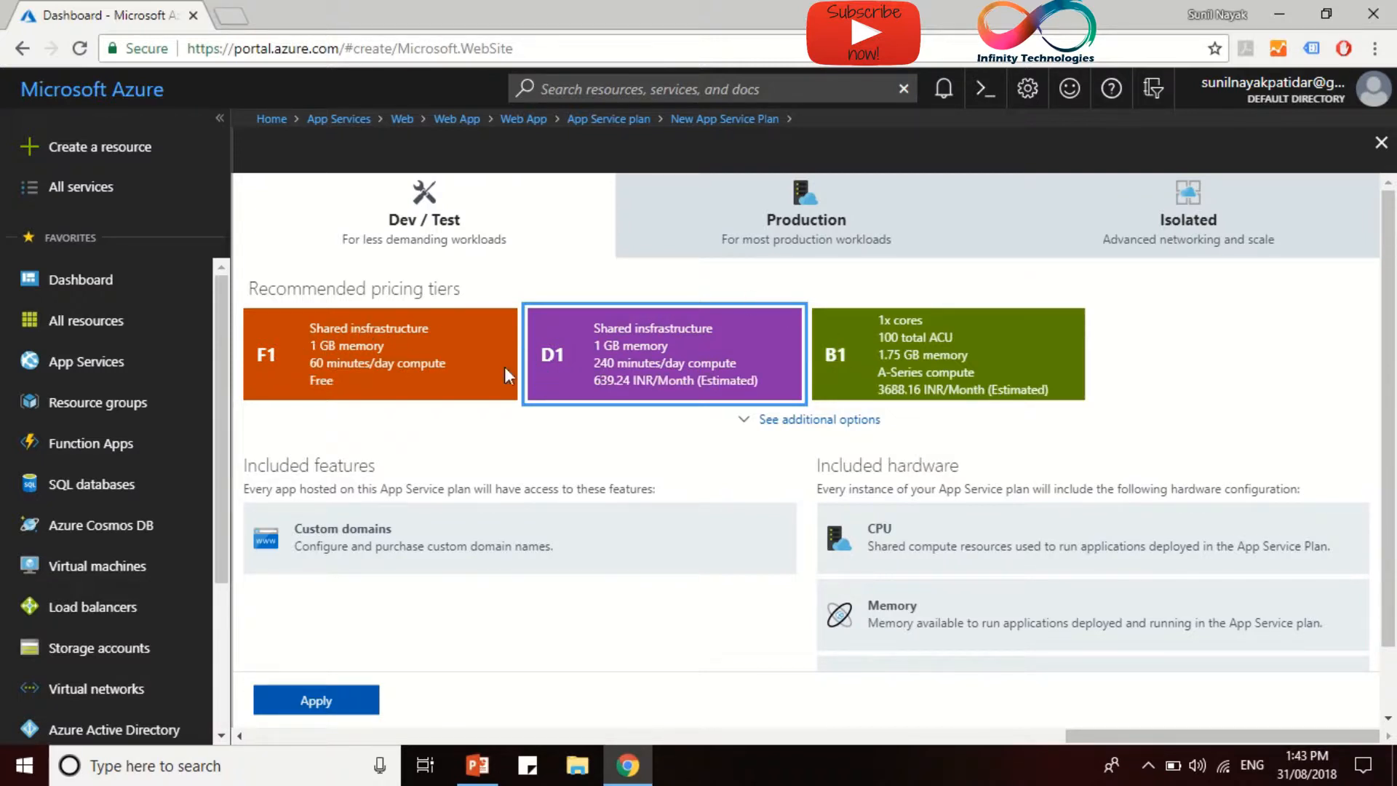
{"action": "left_click", "coordinate": [317, 372]}
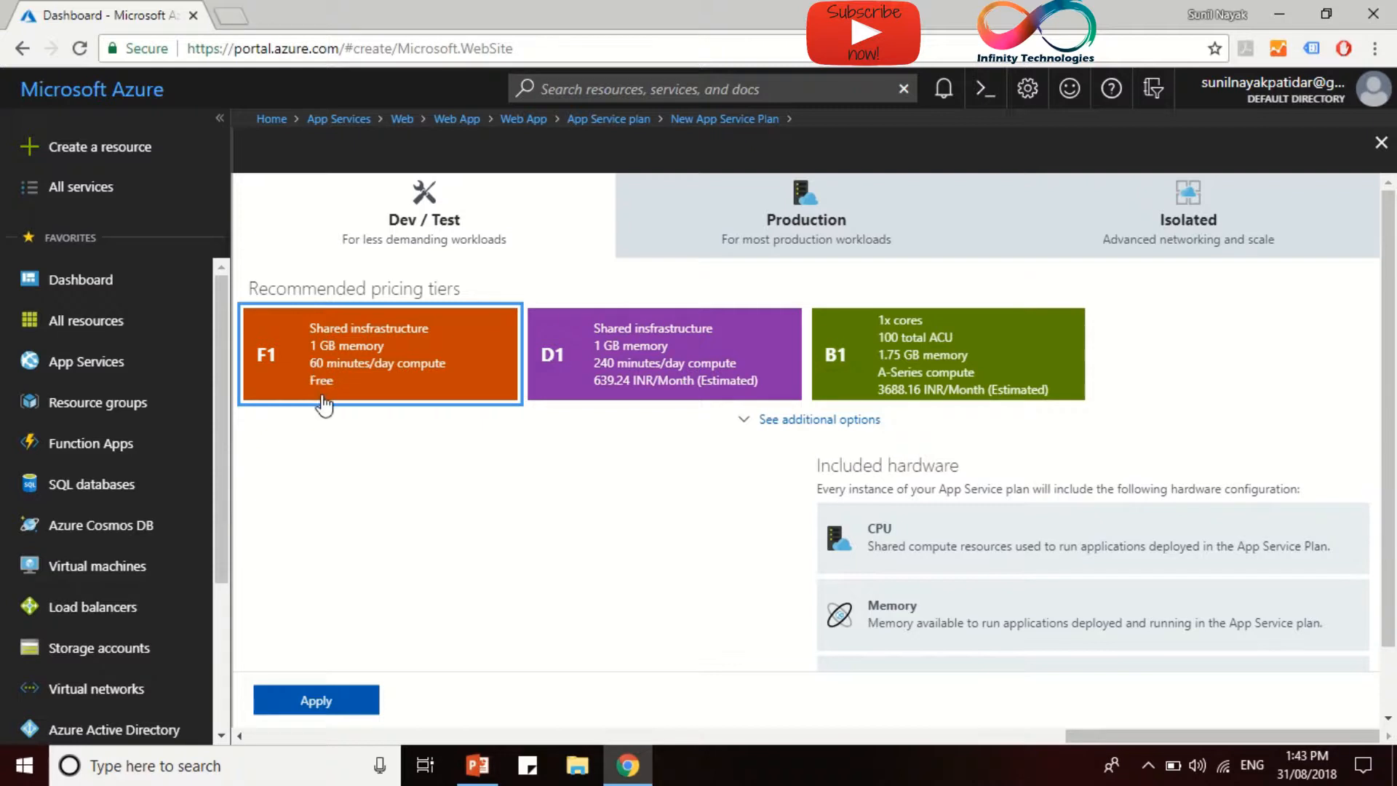
{"action": "left_click", "coordinate": [605, 393]}
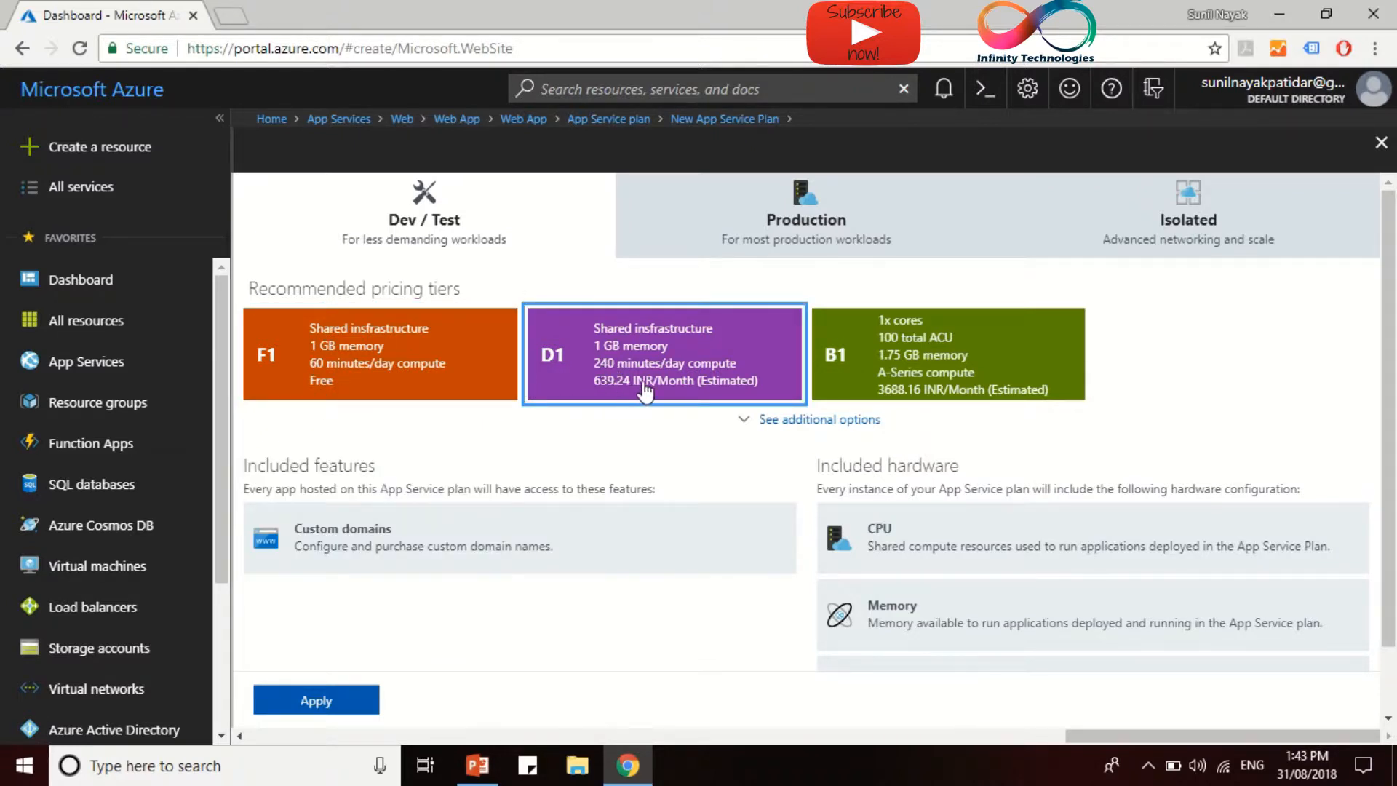
{"action": "left_click_drag", "start_coordinate": [291, 536], "coordinate": [565, 562]}
{"action": "left_click", "coordinate": [566, 562]}
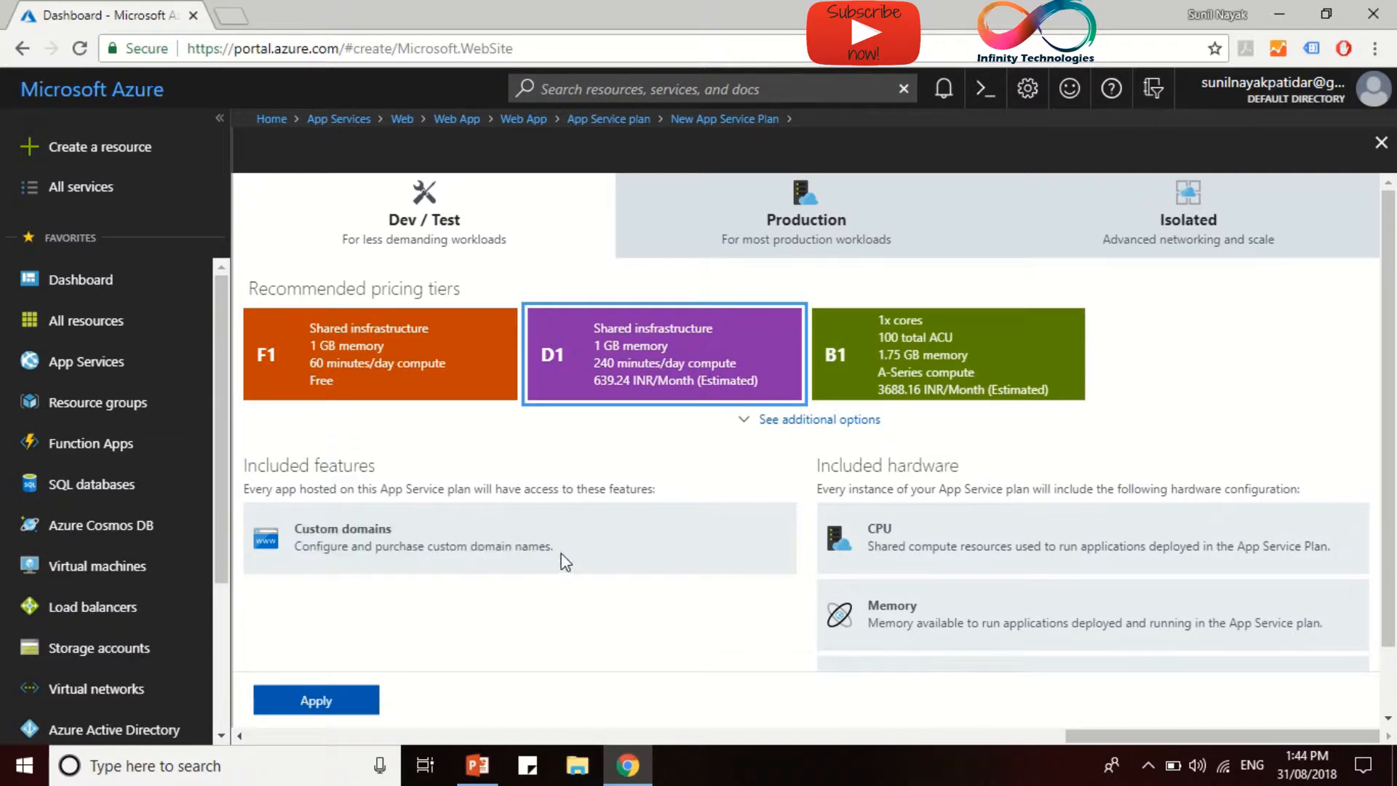
{"action": "left_click", "coordinate": [880, 393]}
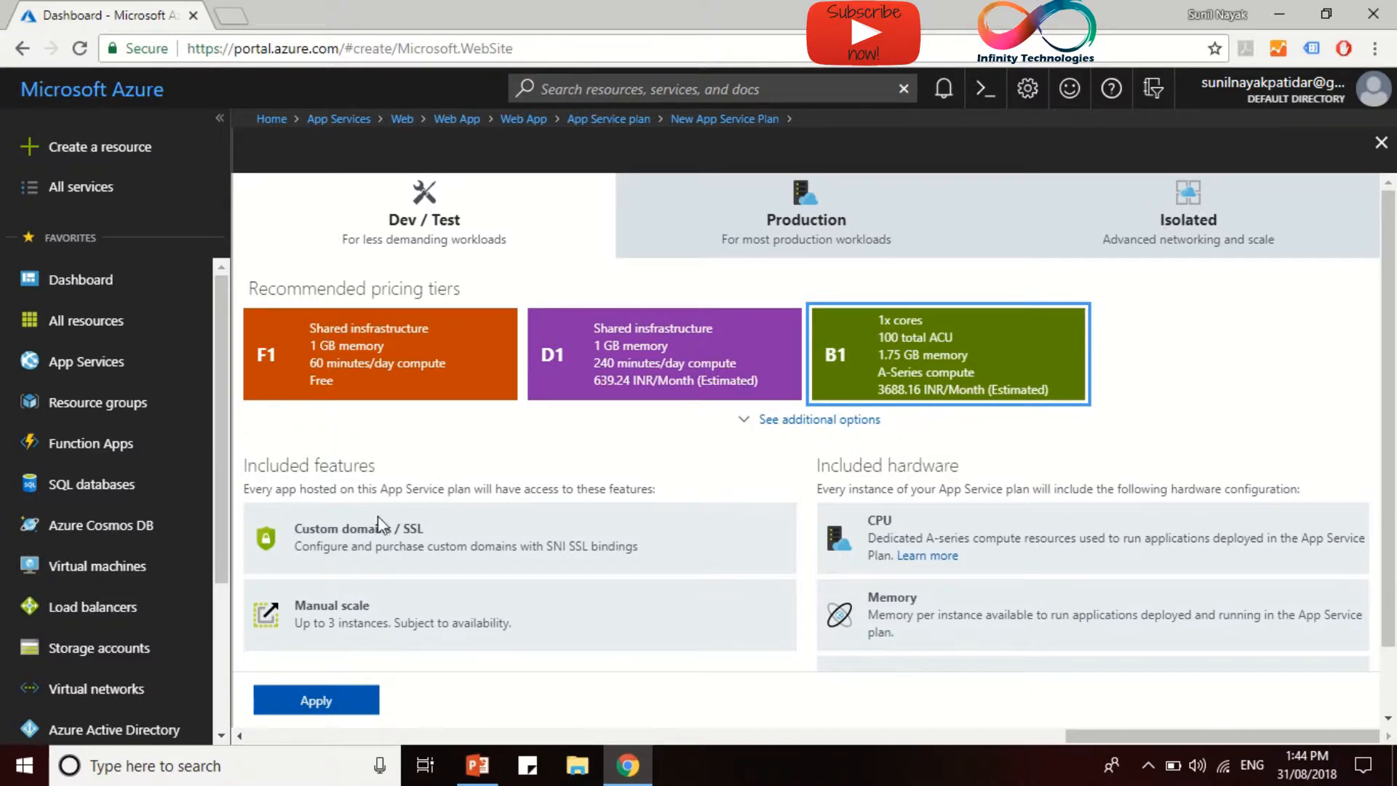
{"action": "left_click_drag", "start_coordinate": [300, 524], "coordinate": [539, 539]}
{"action": "left_click", "coordinate": [542, 539]}
Step: Apply the free F1 pricing tier to the new plan and submit the web app for creation
{"action": "left_click", "coordinate": [394, 387]}
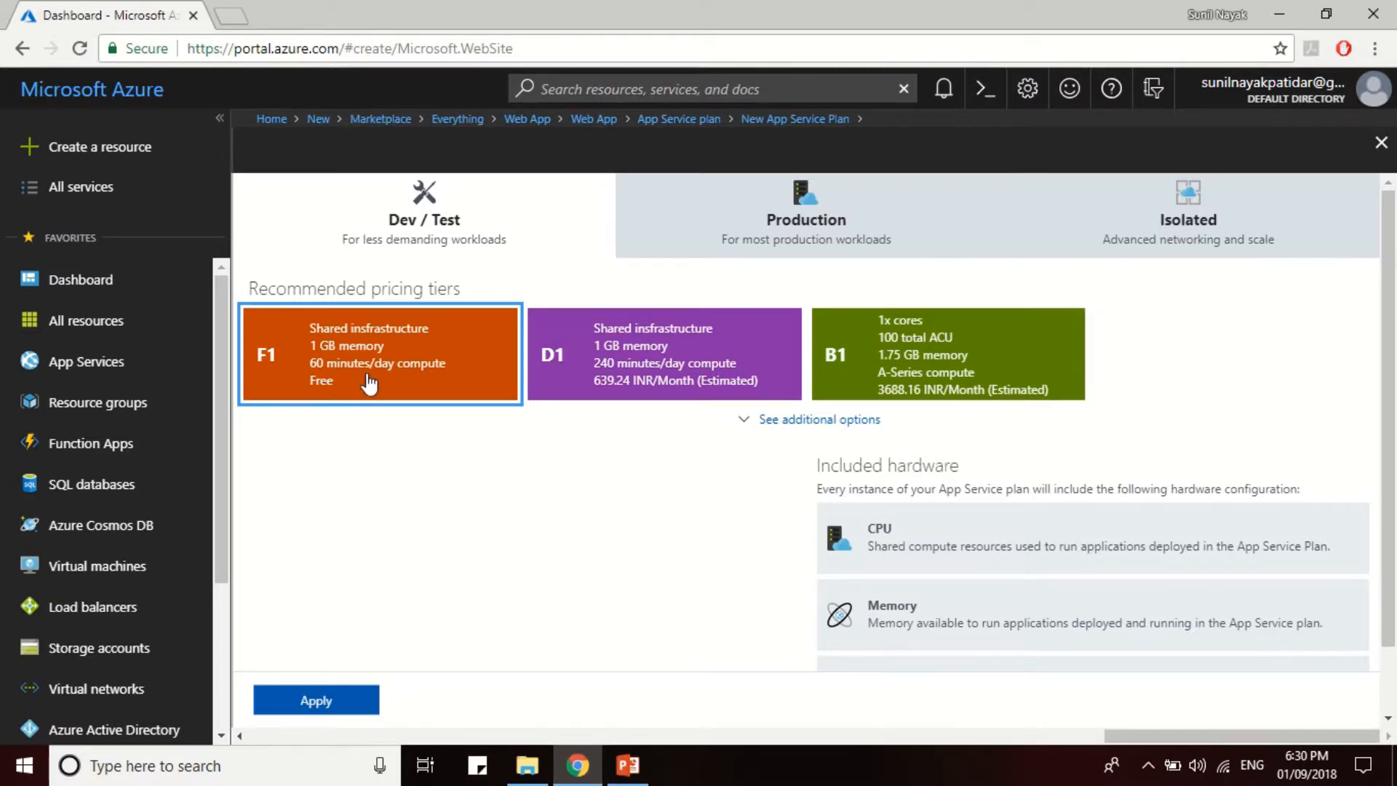
{"action": "left_click", "coordinate": [338, 700]}
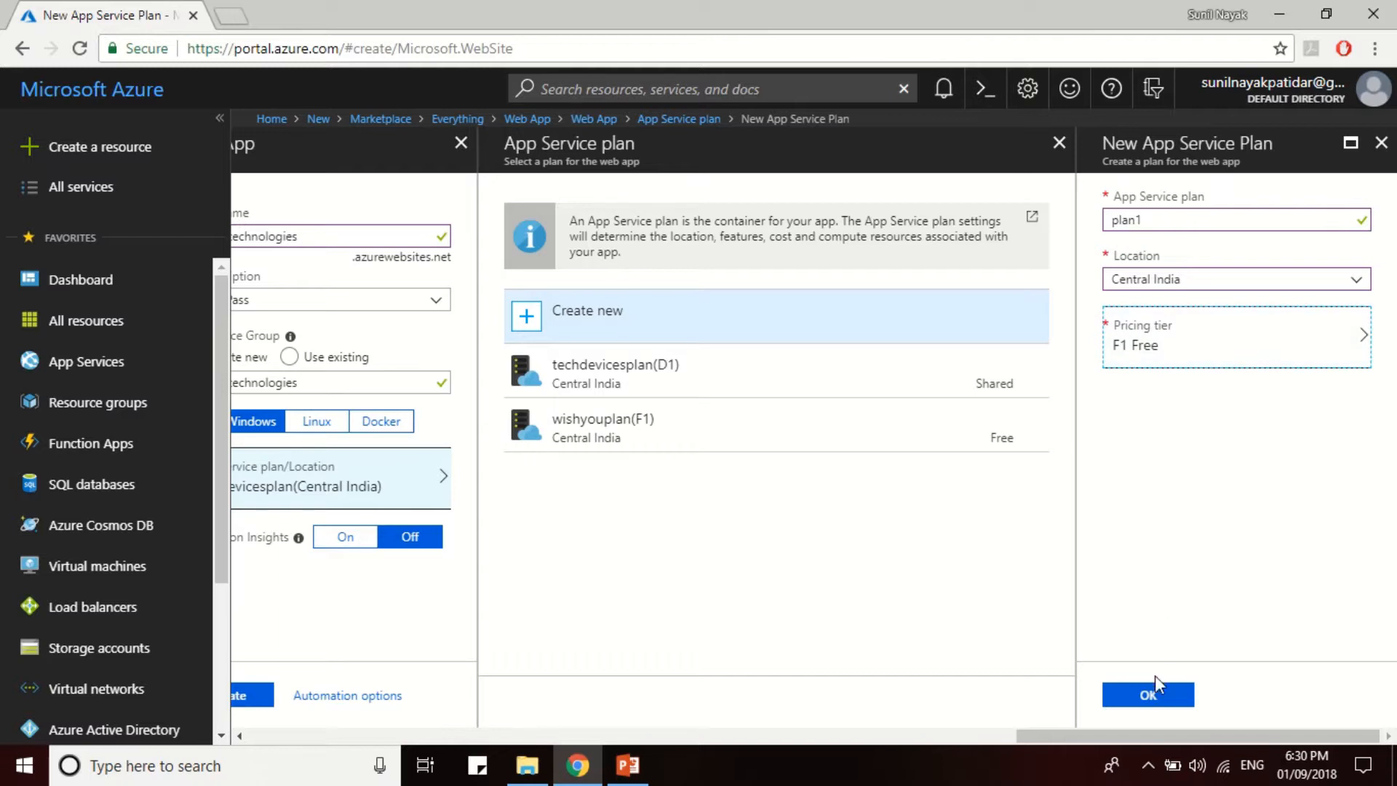
{"action": "left_click", "coordinate": [1161, 697]}
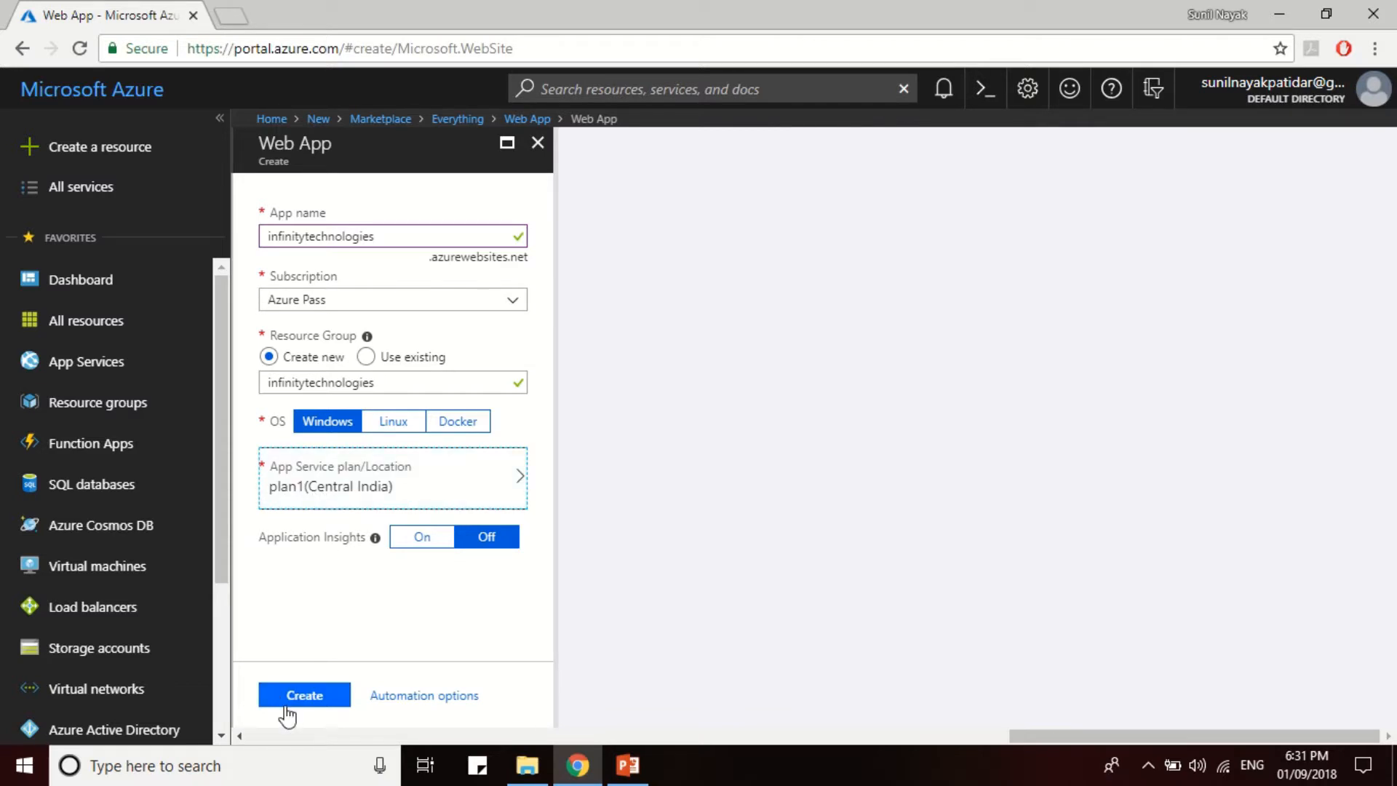
{"action": "left_click", "coordinate": [307, 697]}
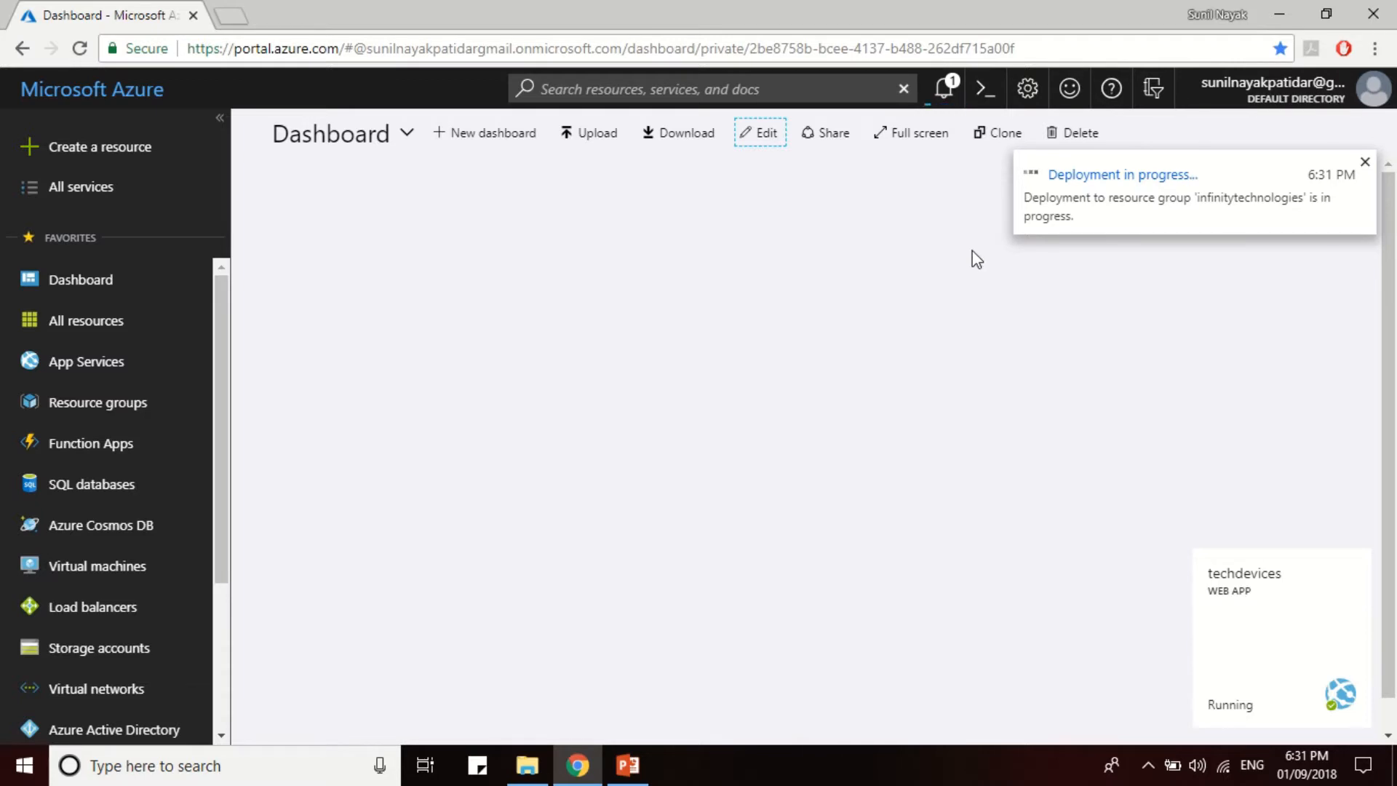
Step: Pin the newly deployed web app to the dashboard from its deployment notification, and close the notifications
{"action": "left_click", "coordinate": [944, 104]}
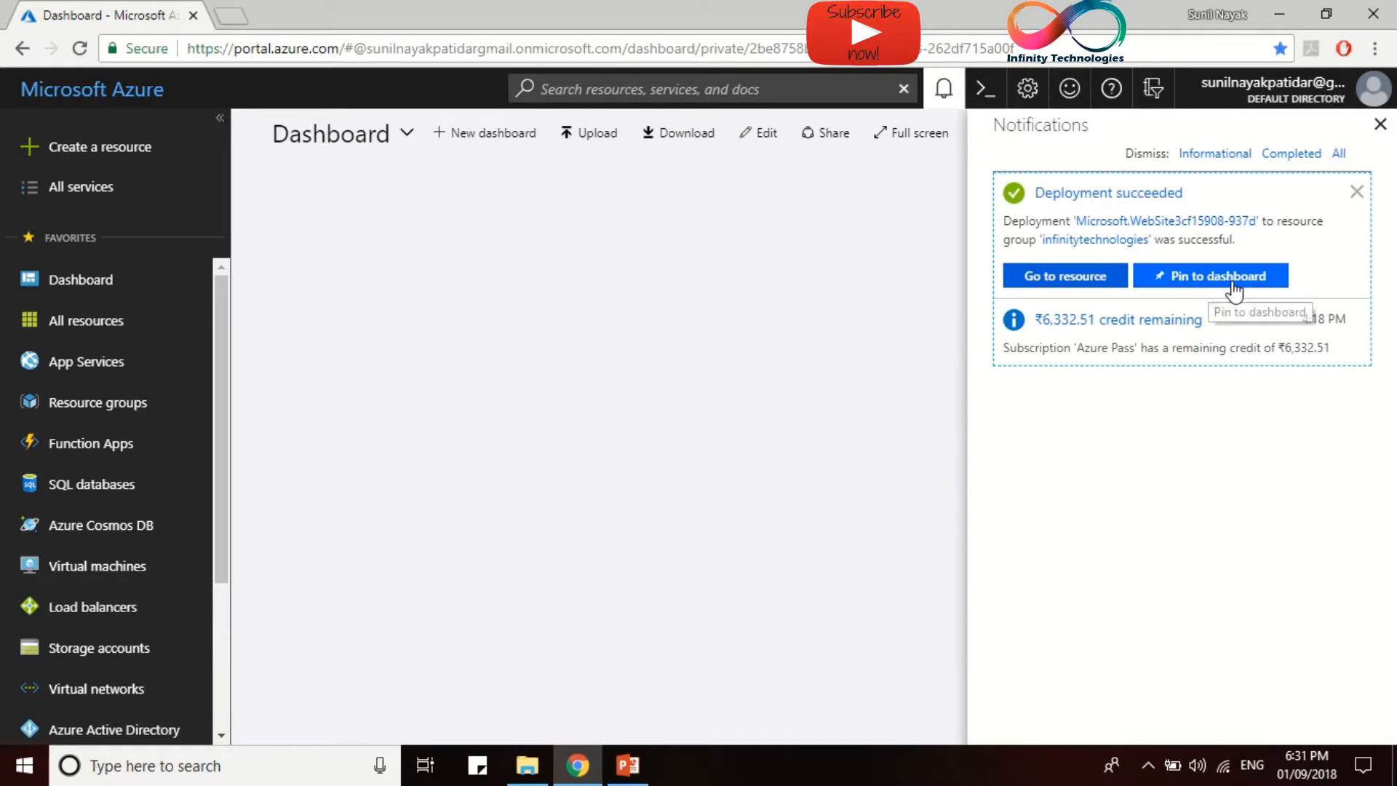
{"action": "left_click", "coordinate": [1211, 280]}
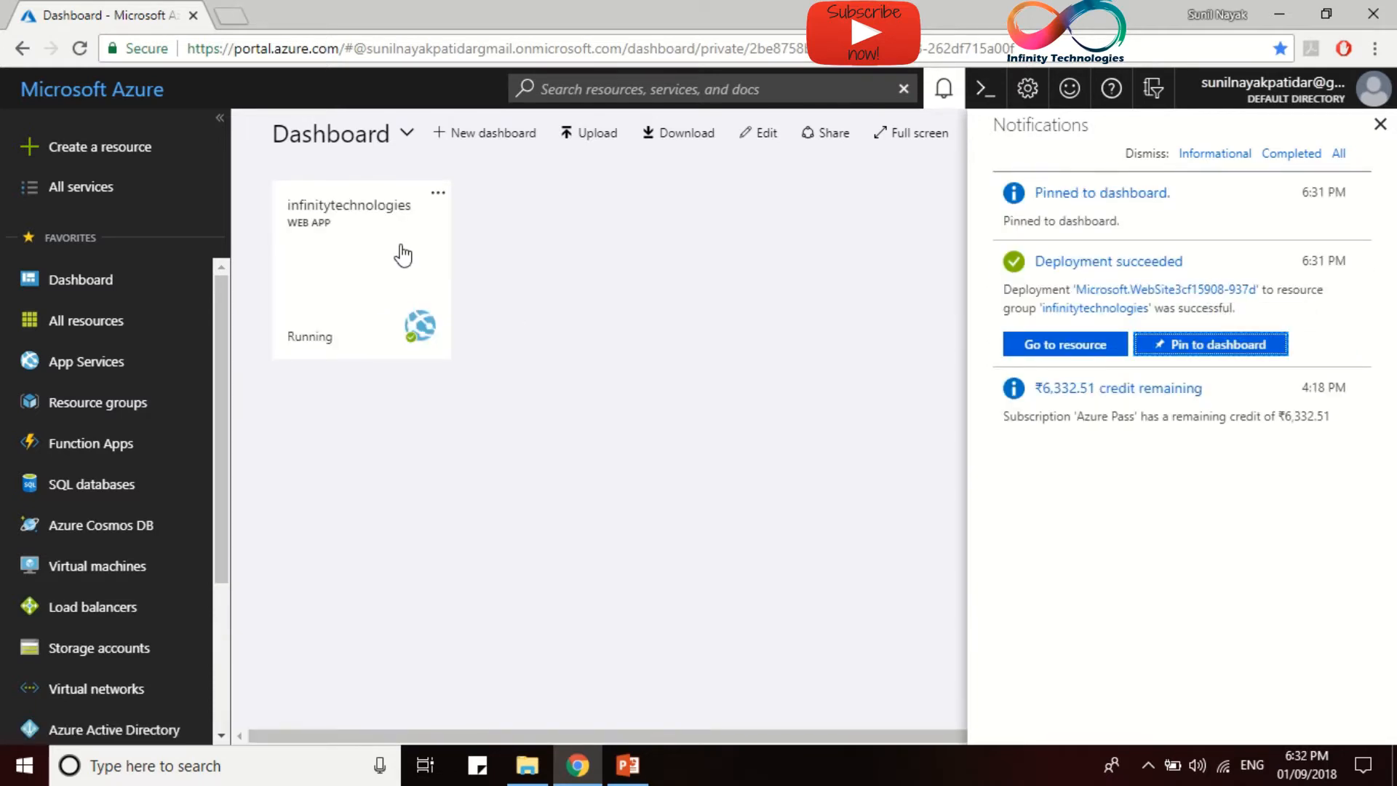
{"action": "left_click", "coordinate": [1380, 124]}
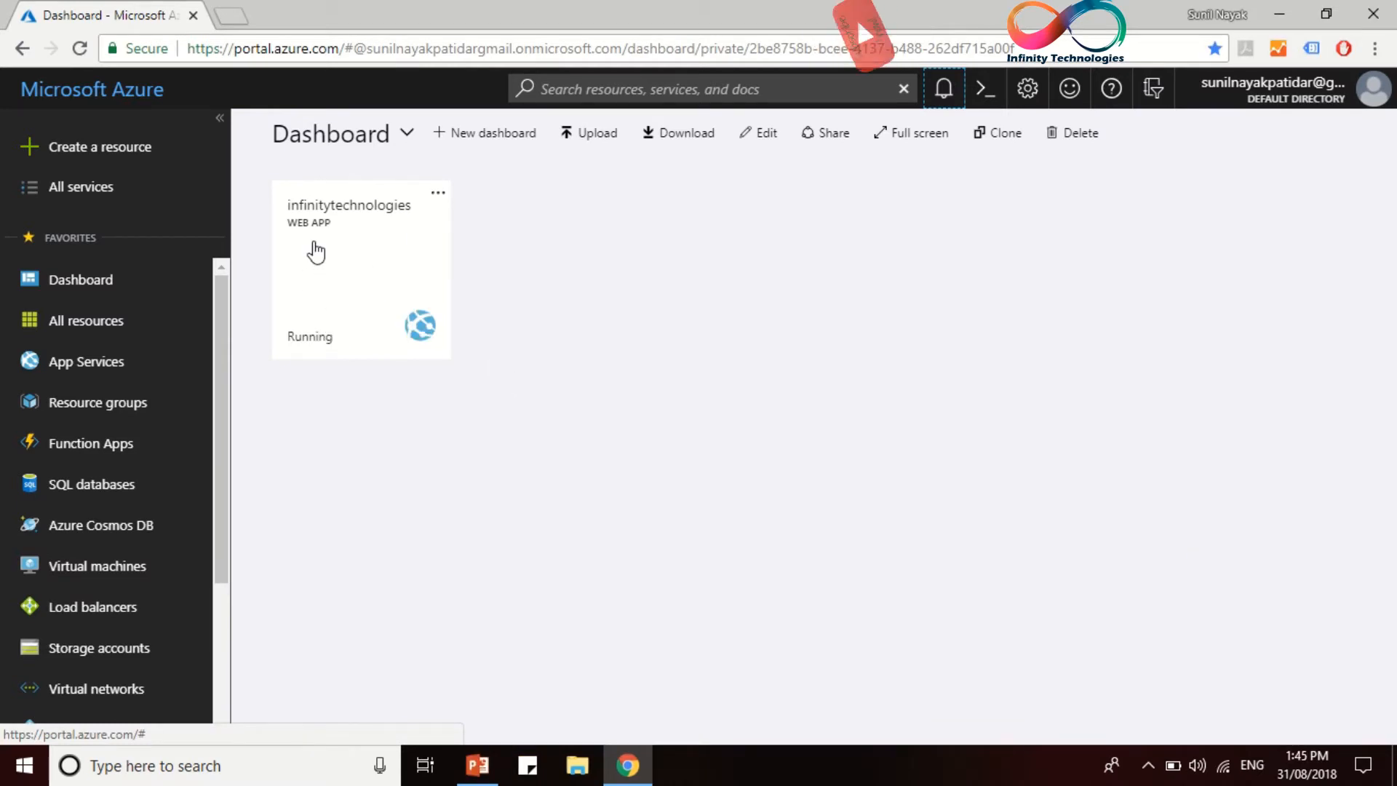
Step: Open the infinitytechnologies web app's overview, view its live site through its URL, and return to the overview
{"action": "left_click", "coordinate": [349, 282]}
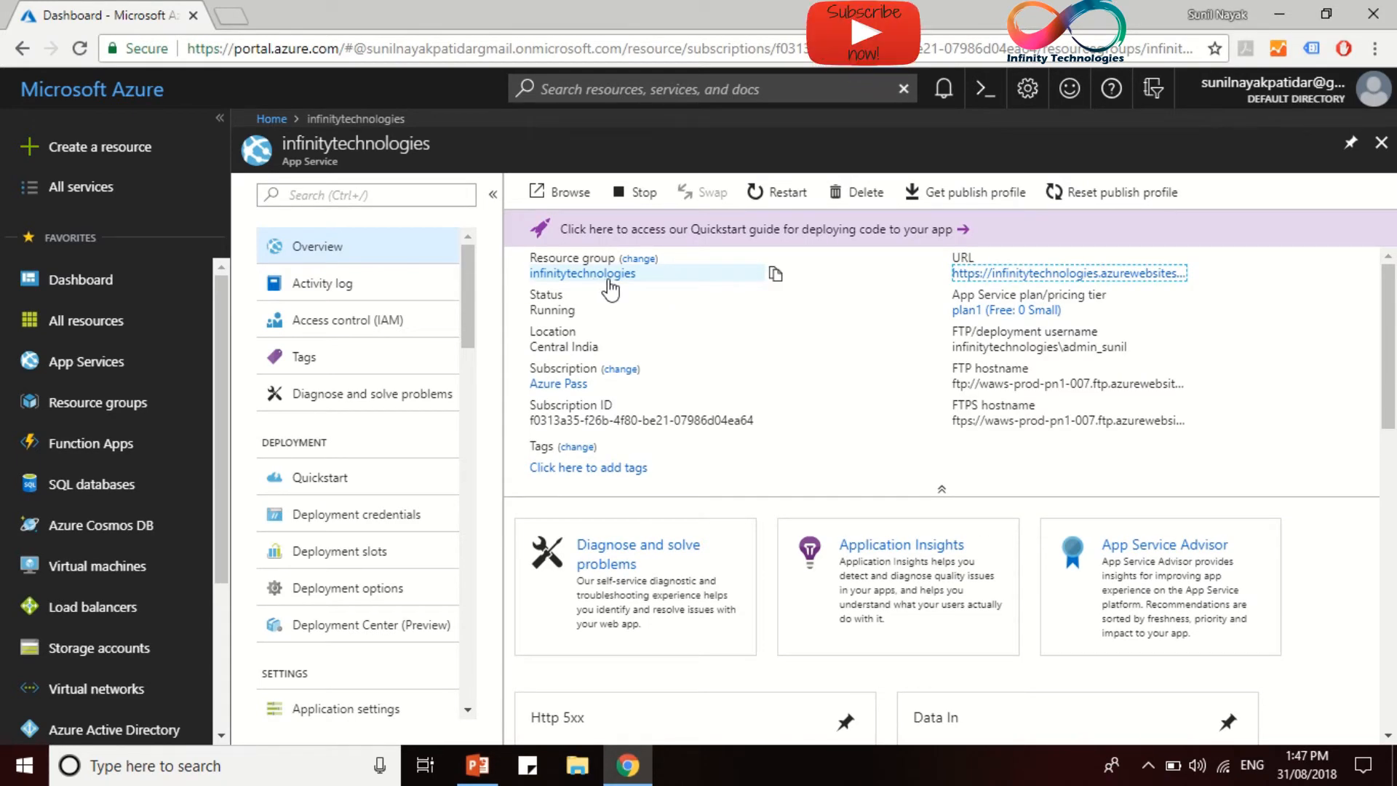
{"action": "left_click", "coordinate": [988, 278]}
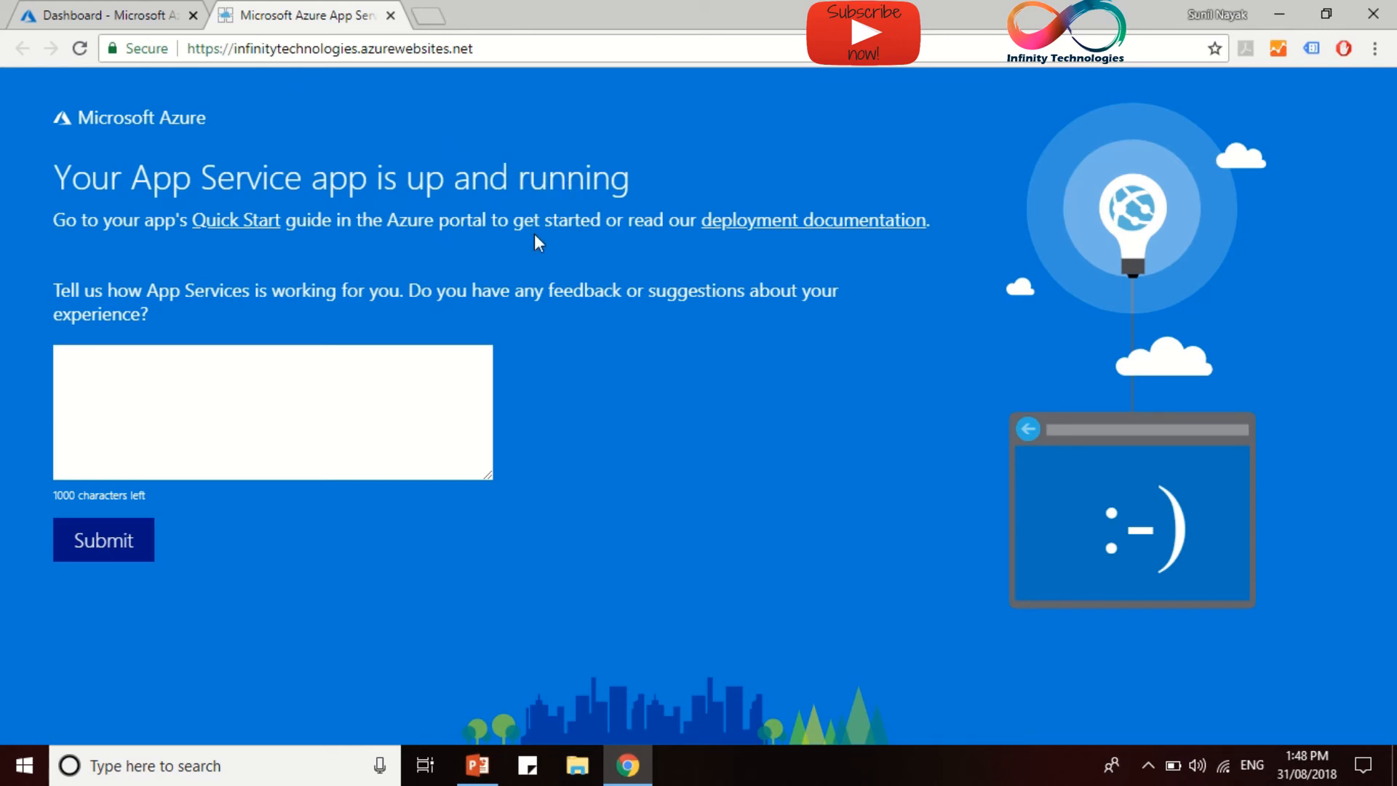
{"action": "left_click", "coordinate": [390, 15]}
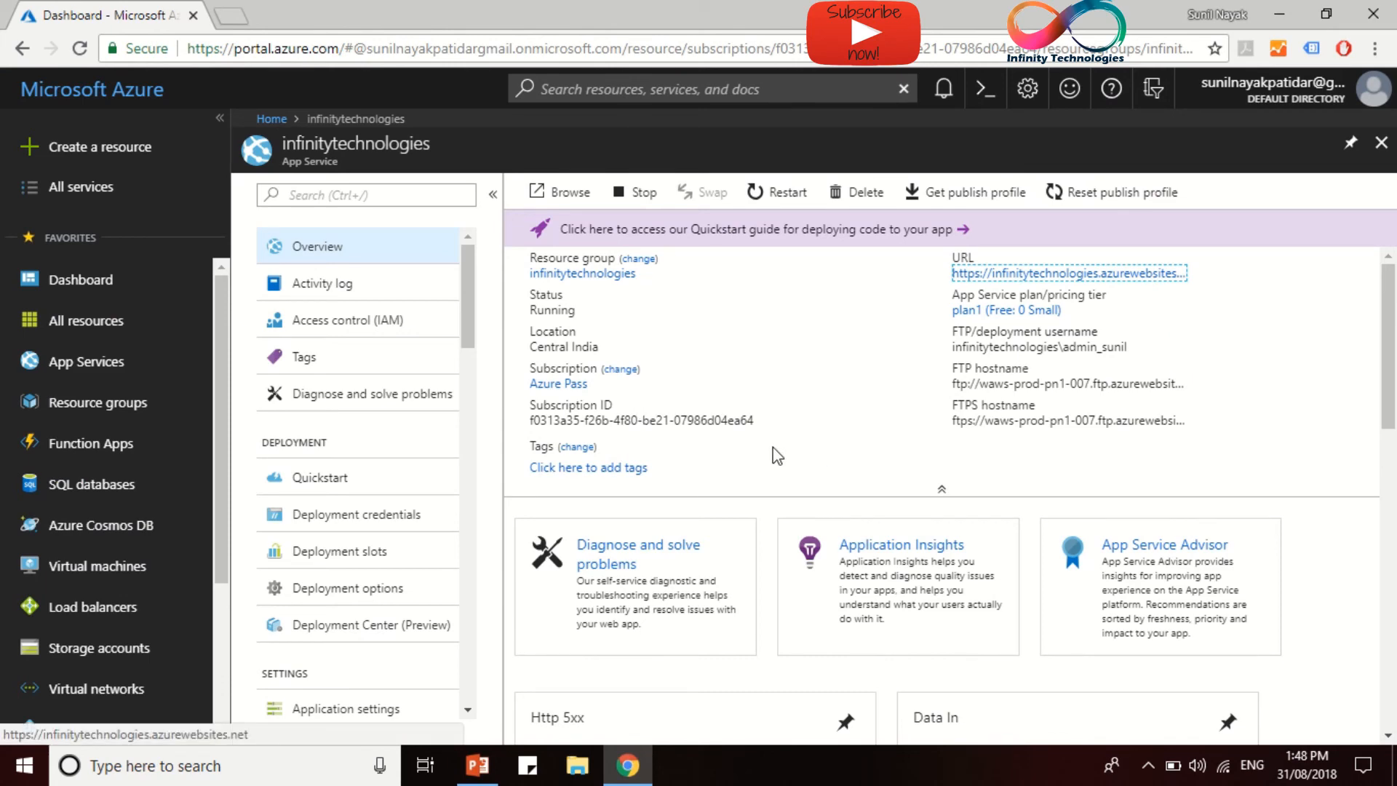
{"action": "scroll", "coordinate": [732, 418], "scroll_direction": "down", "scroll_amount": 2}
{"action": "scroll", "coordinate": [655, 415], "scroll_direction": "up", "scroll_amount": 2}
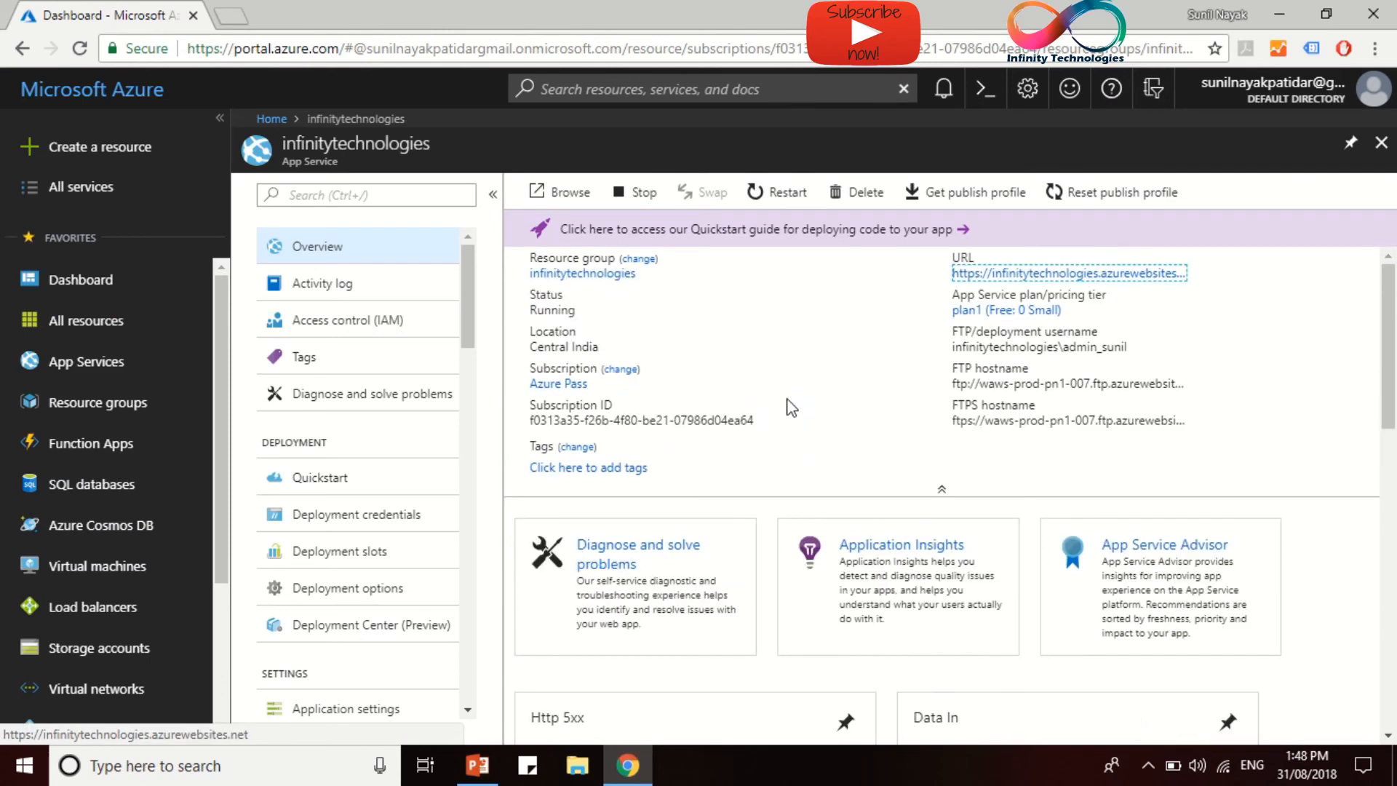